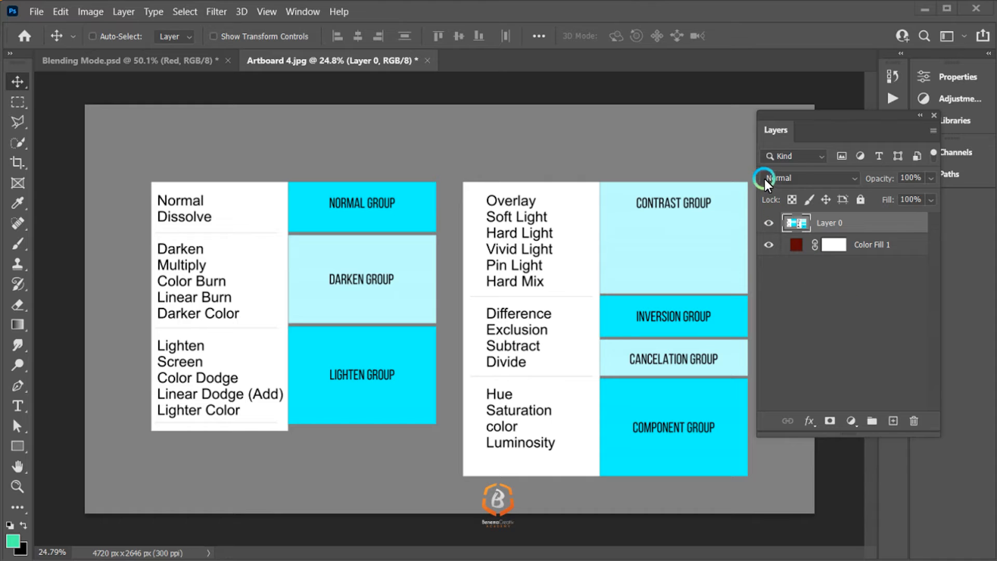
# Step: Compare the blend modes offered for Layer 0 with the painting modes available for the Brush tool
pyautogui.click(801, 176)
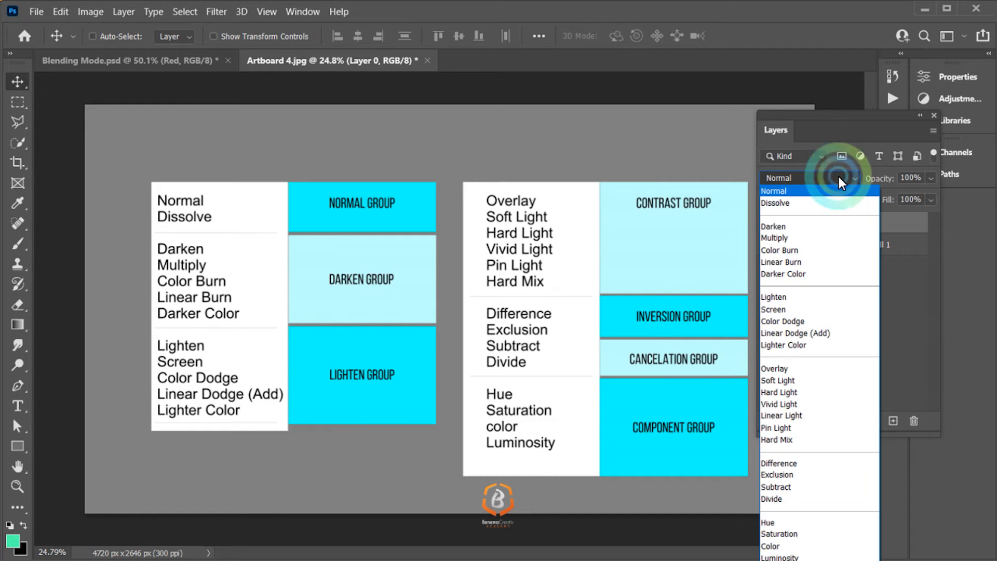
pyautogui.click(859, 169)
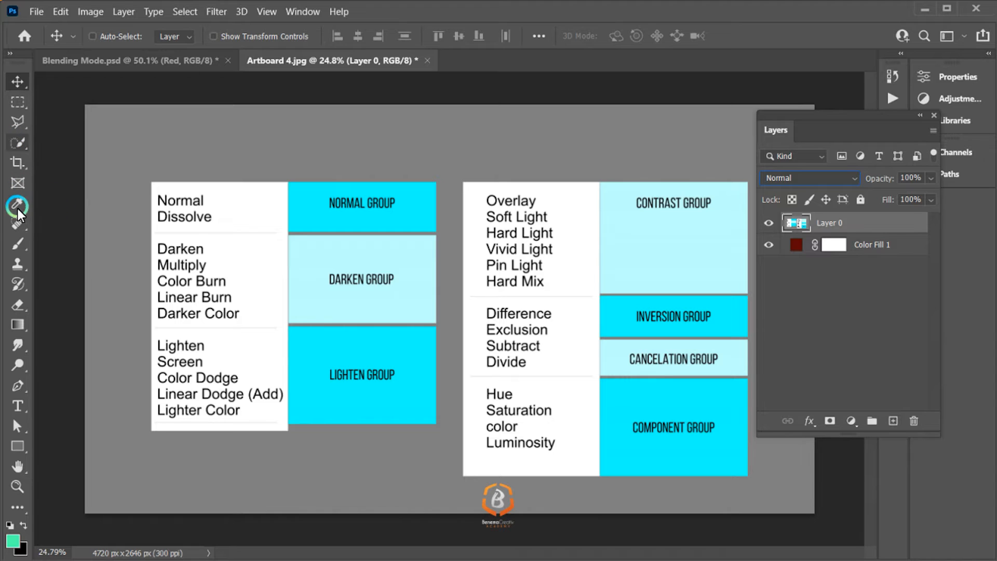
pyautogui.click(19, 242)
pyautogui.click(250, 37)
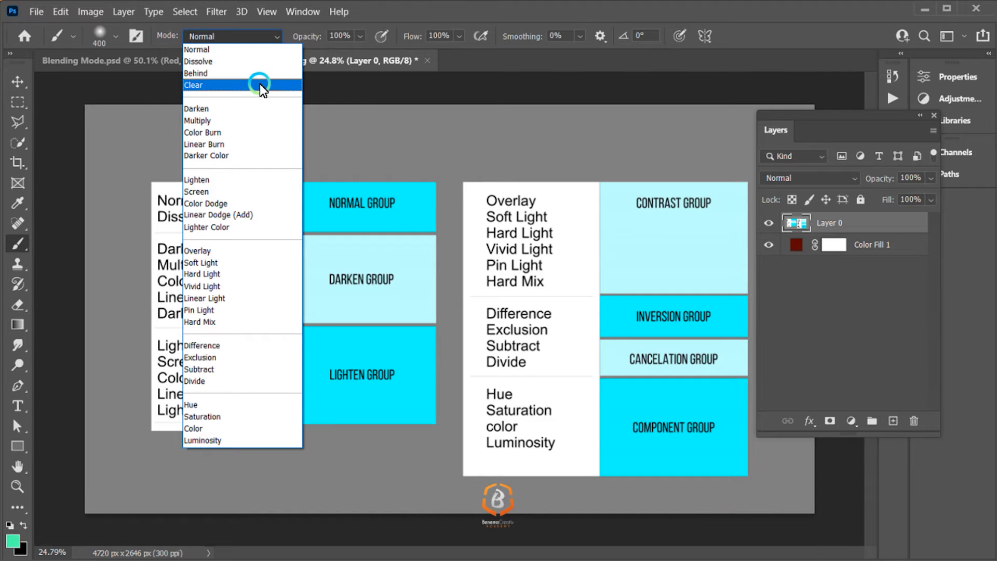
pyautogui.click(798, 183)
pyautogui.click(799, 183)
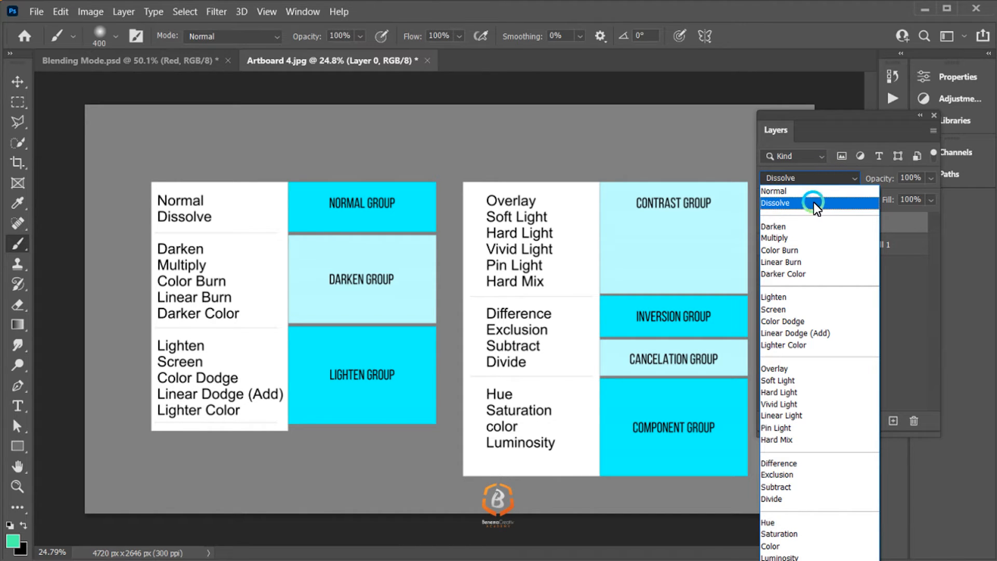
pyautogui.click(823, 190)
pyautogui.click(844, 227)
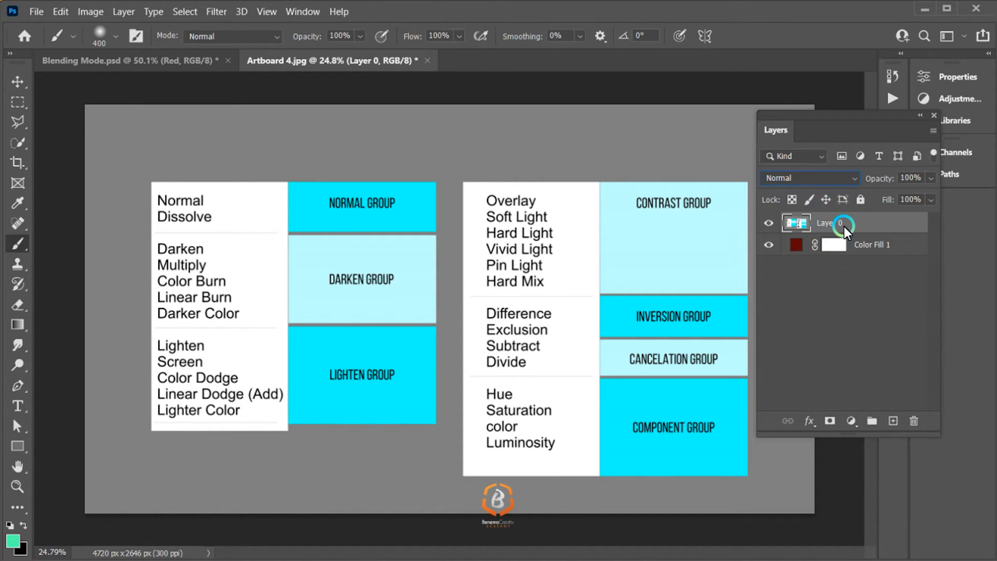
# Step: Group Layer 0 and view the blend modes available for the group
pyautogui.hotkey('ctrl', 'g')
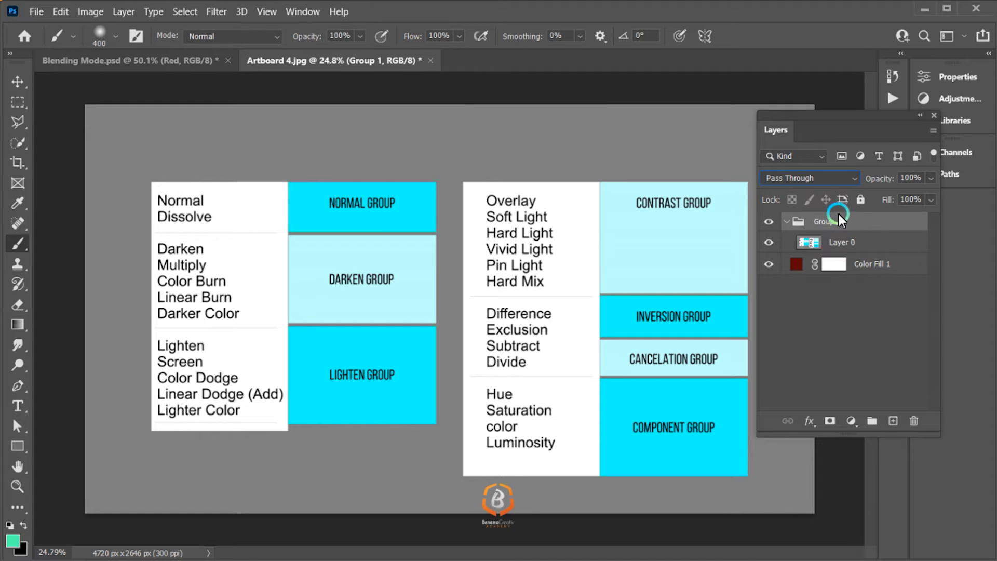
pyautogui.click(816, 174)
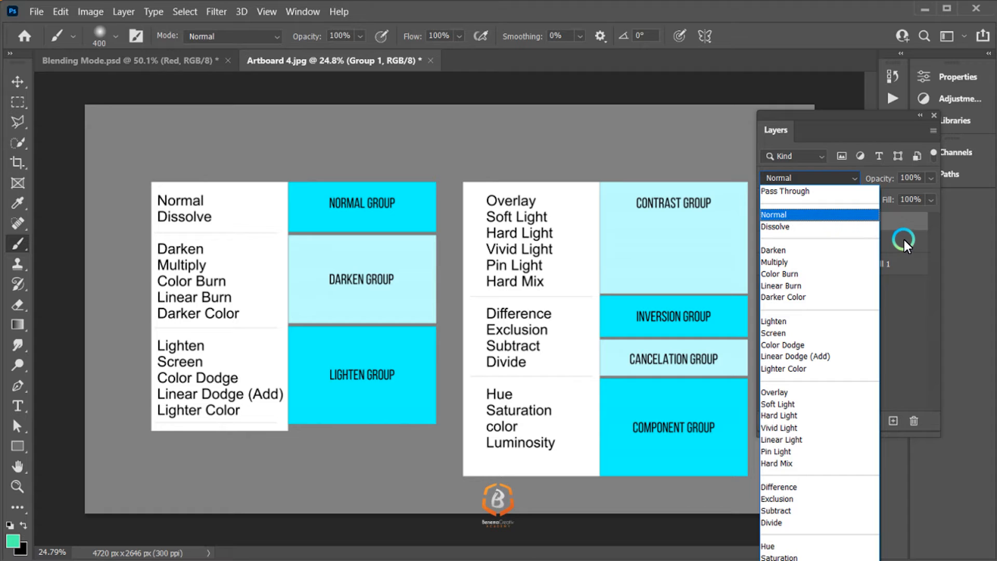
pyautogui.click(904, 300)
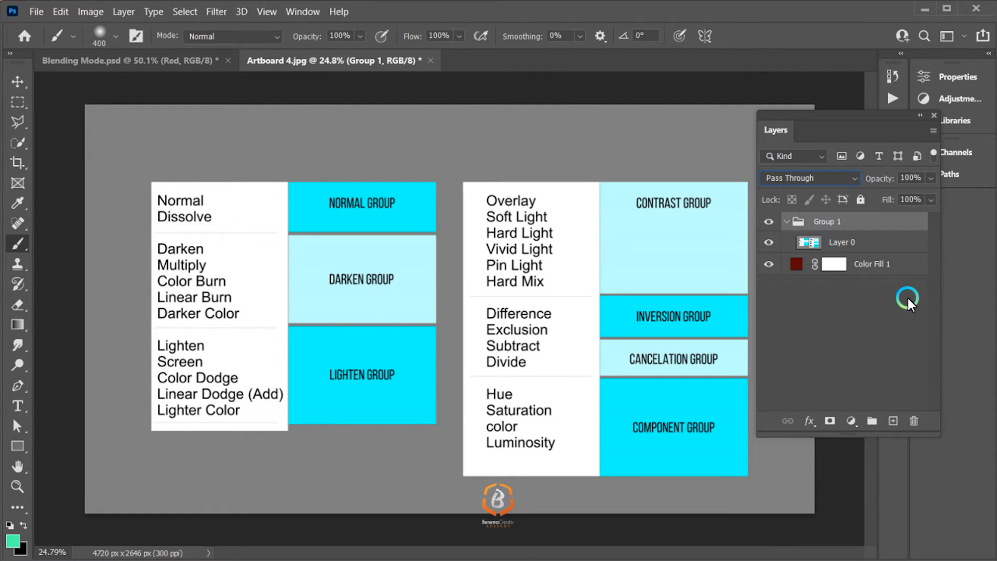
# Step: Ungroup the group containing Layer 0
pyautogui.rightClick(826, 227)
pyautogui.click(878, 104)
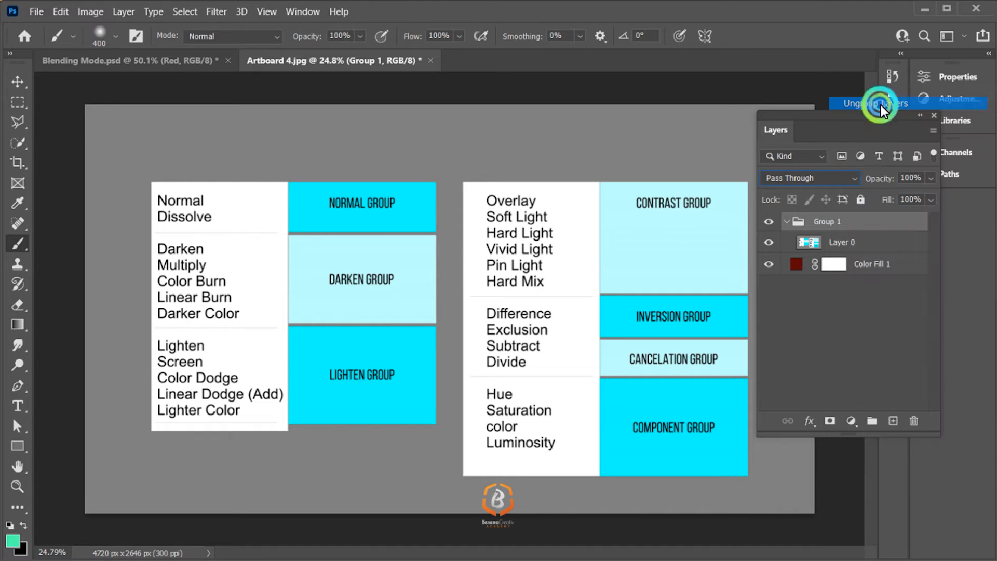
pyautogui.click(855, 267)
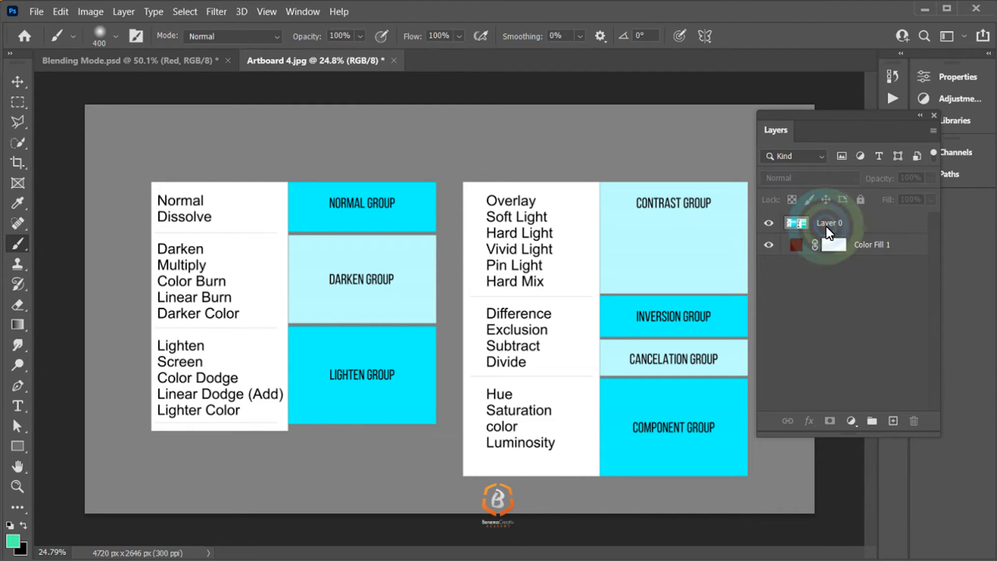
# Step: Hide and show Layer 0 repeatedly to compare it with the red color fill beneath
pyautogui.click(778, 226)
pyautogui.click(776, 227)
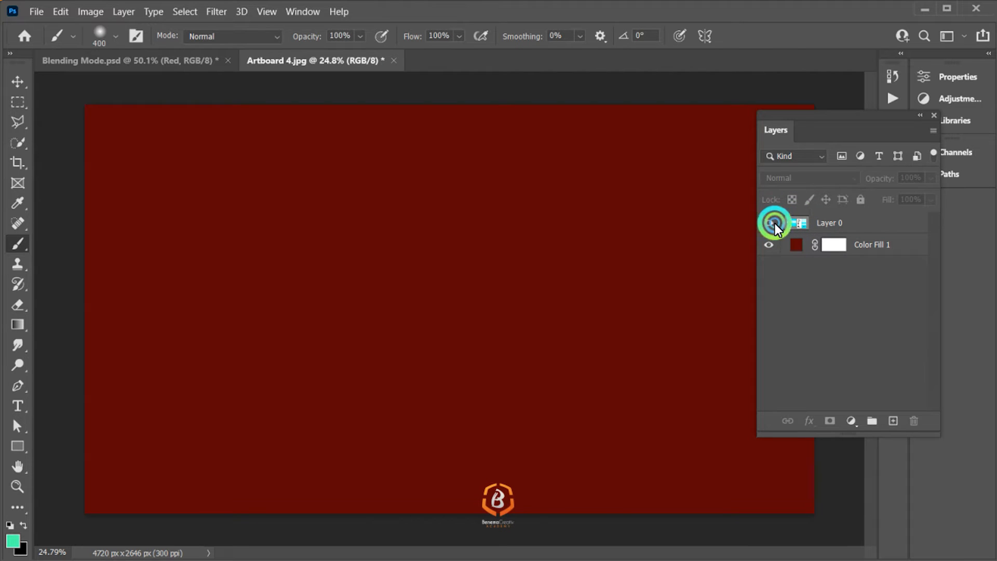
pyautogui.click(774, 223)
pyautogui.click(796, 245)
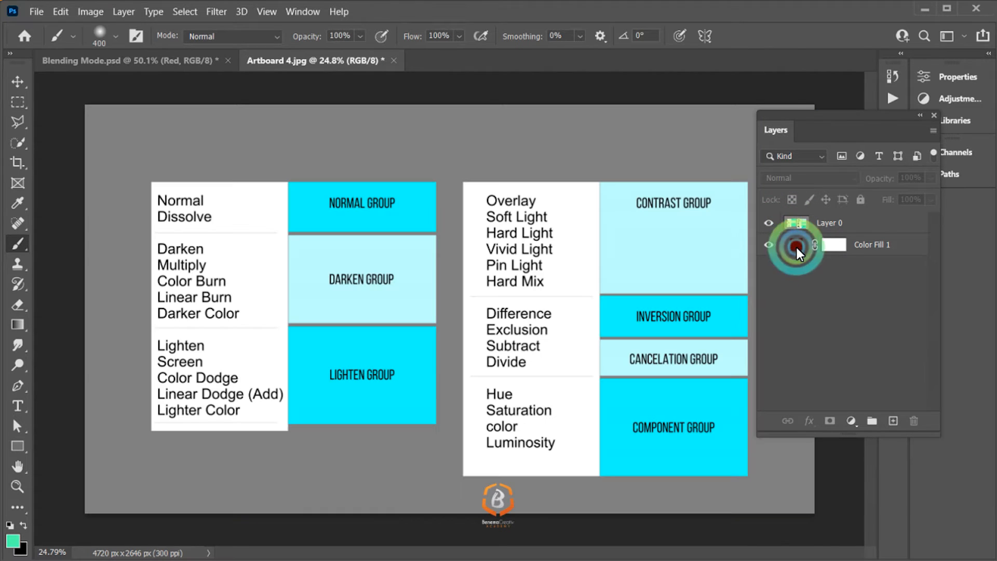
pyautogui.click(775, 228)
pyautogui.click(775, 226)
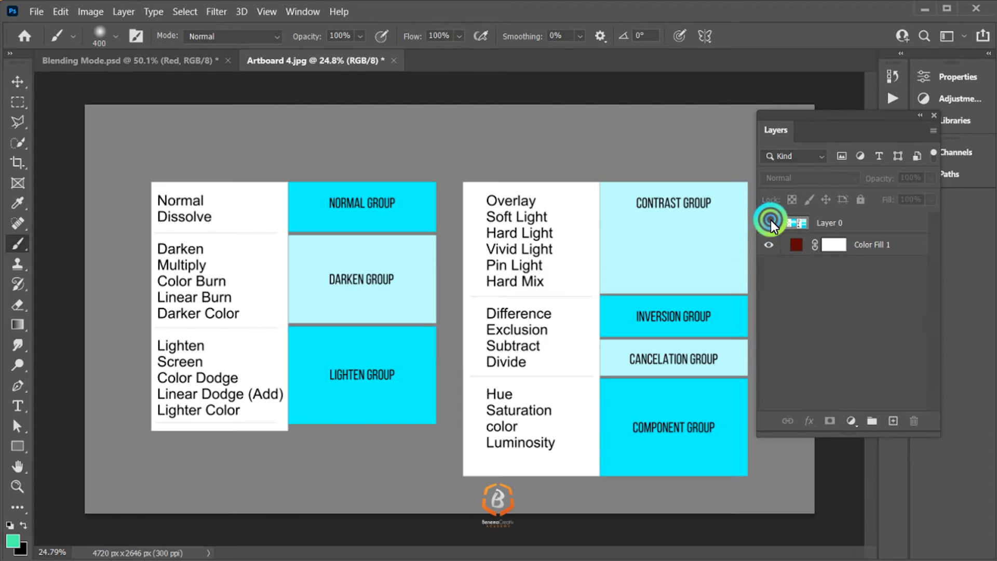
pyautogui.click(771, 220)
pyautogui.click(771, 222)
pyautogui.click(772, 223)
pyautogui.click(772, 224)
# Step: Select Layer 0 and preview blend modes such as Color Burn against the red fill, keeping Normal
pyautogui.click(856, 225)
pyautogui.click(824, 177)
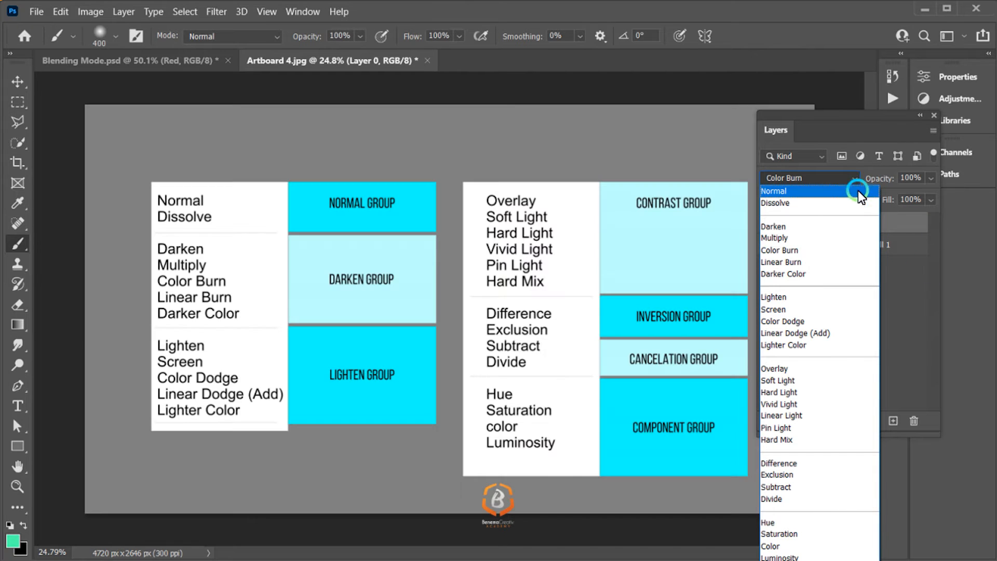
pyautogui.click(836, 172)
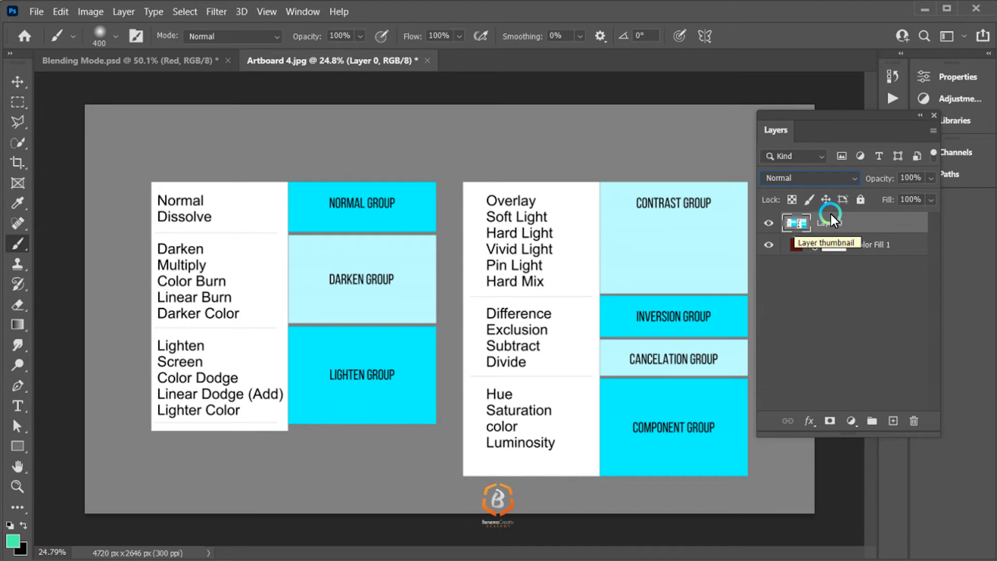
# Step: Try Layer 0 at 45% opacity in Normal mode and restore it to 100%
pyautogui.click(933, 180)
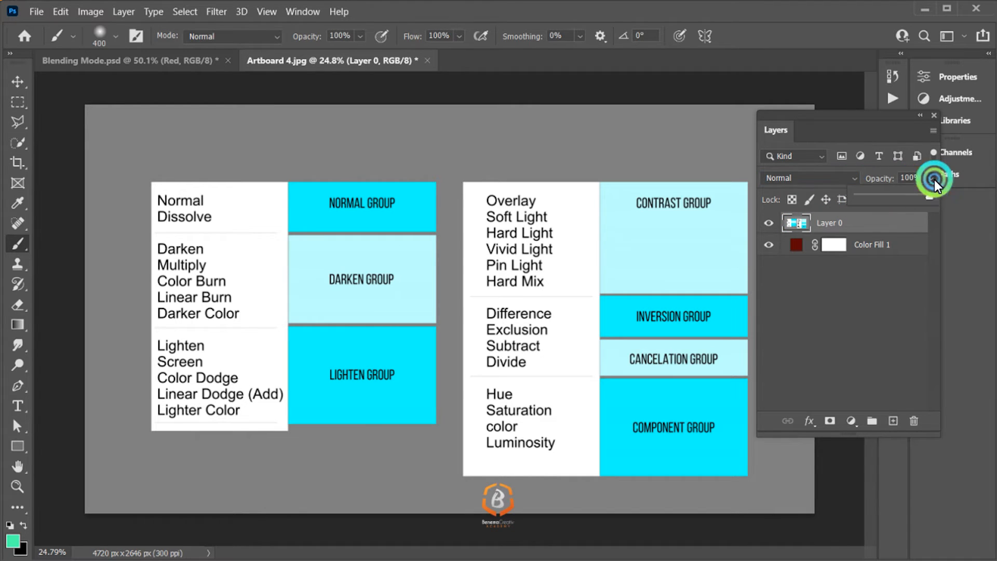
pyautogui.click(884, 196)
pyautogui.moveTo(938, 199); pyautogui.dragTo(891, 197)
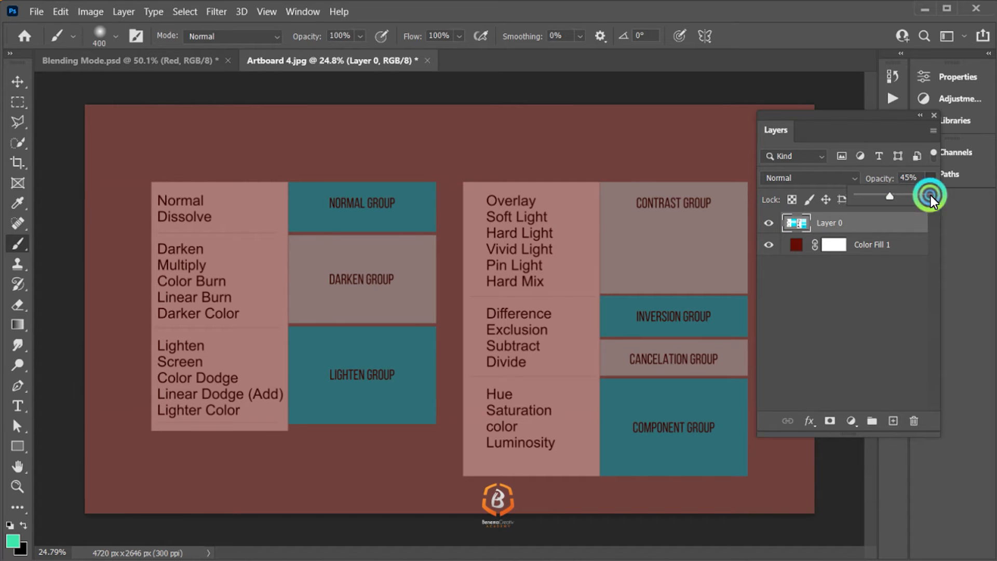
pyautogui.press('Escape')
# Step: Set Layer 0's blend mode to Dissolve and try opacities such as 42%, 29% and 8% before restoring 100%
pyautogui.click(830, 177)
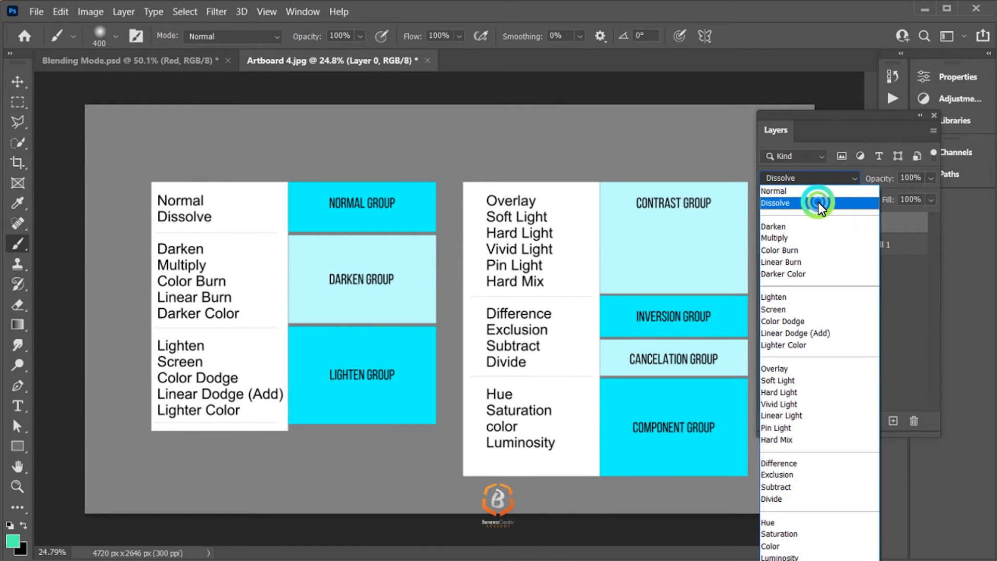
pyautogui.click(818, 203)
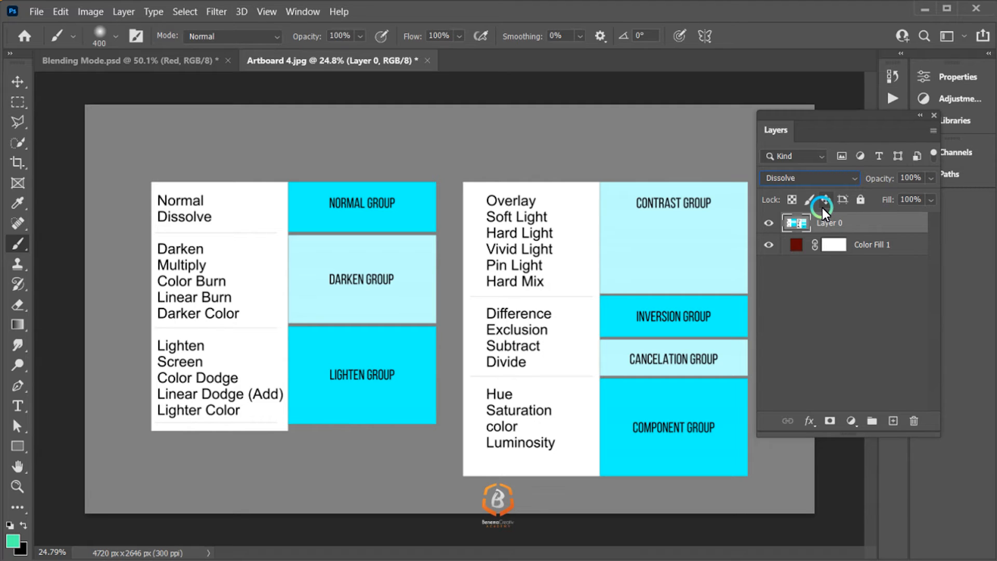
pyautogui.click(929, 180)
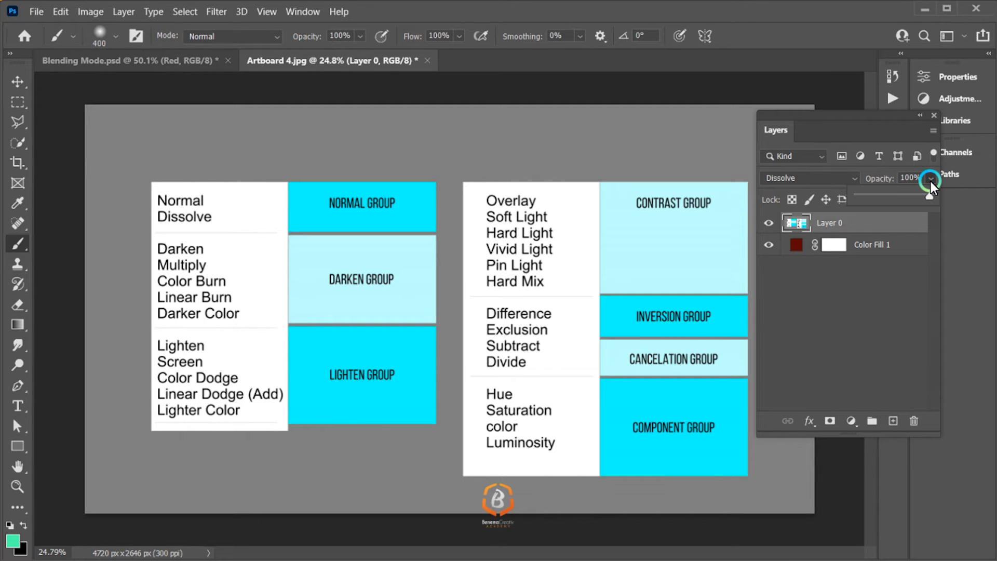
pyautogui.click(896, 194)
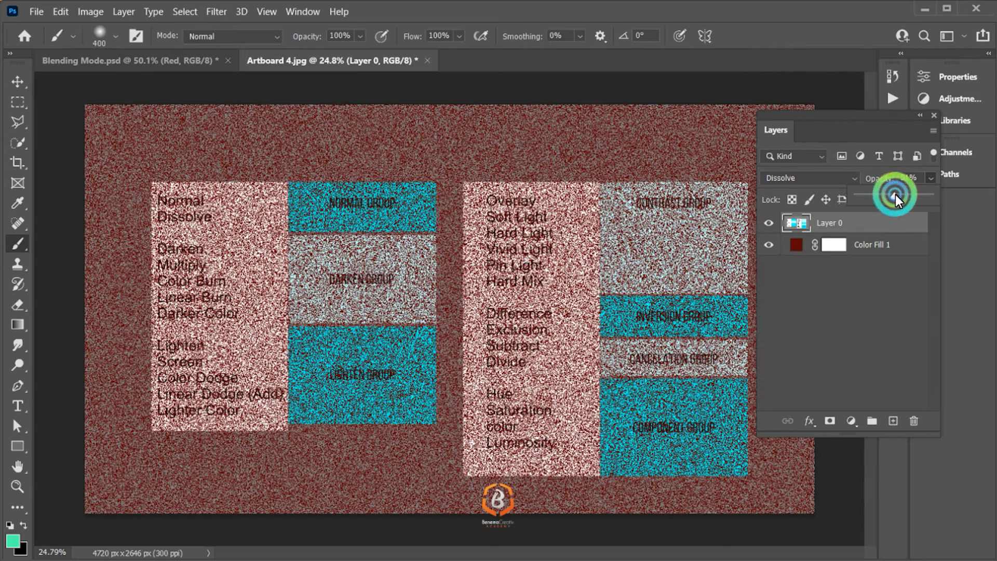
pyautogui.moveTo(894, 197); pyautogui.dragTo(890, 197)
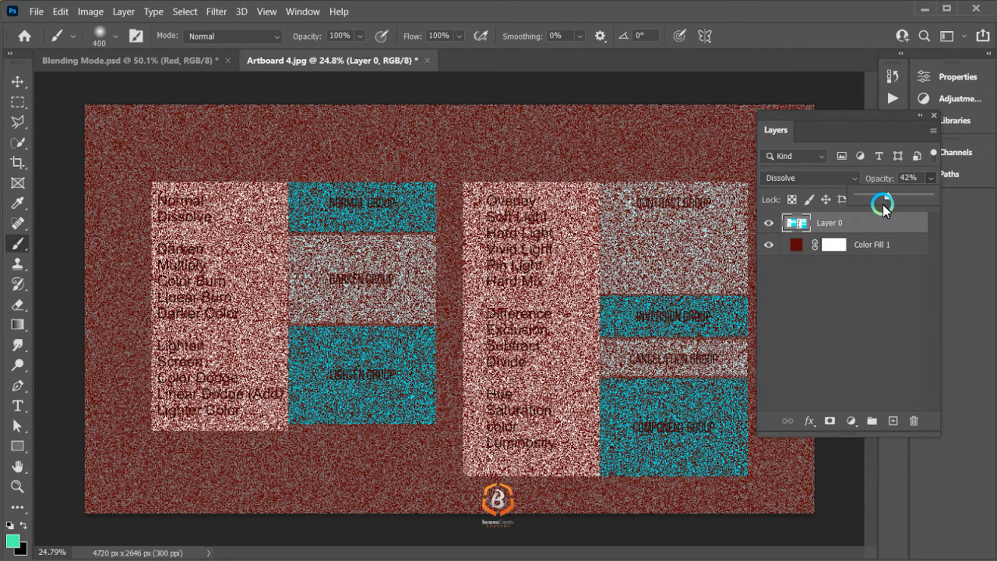
pyautogui.click(879, 199)
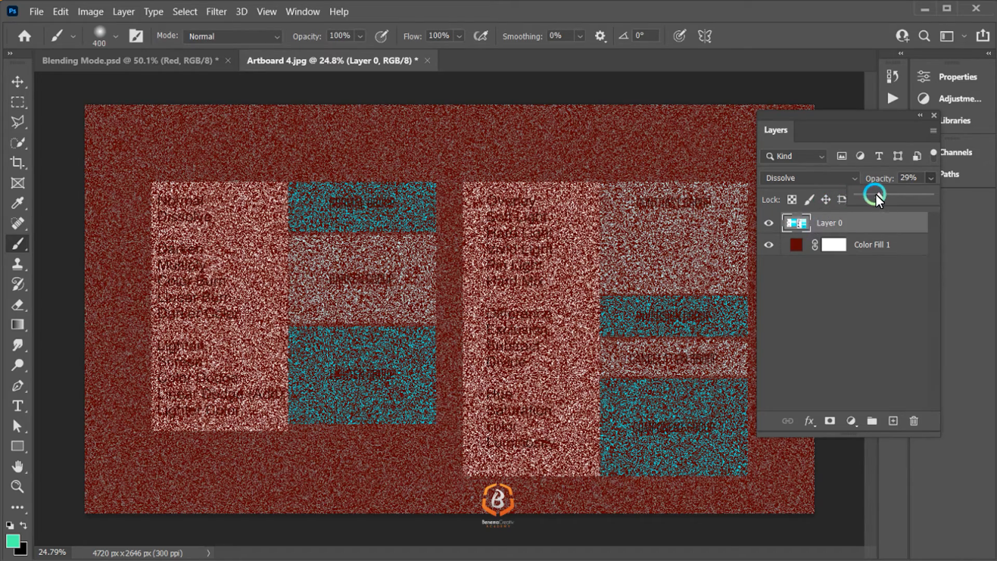
pyautogui.moveTo(875, 193); pyautogui.dragTo(864, 195)
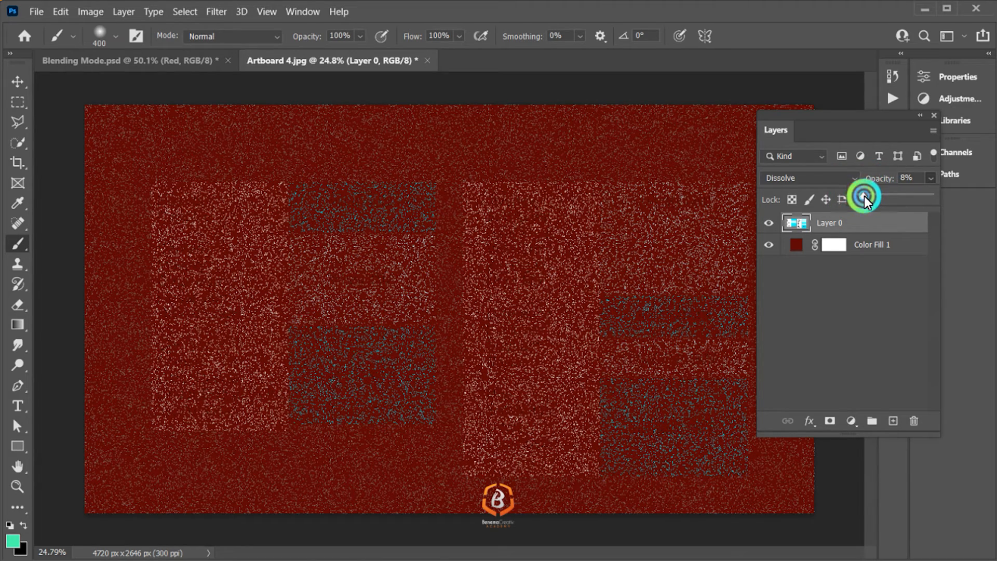
pyautogui.moveTo(863, 196); pyautogui.dragTo(883, 224)
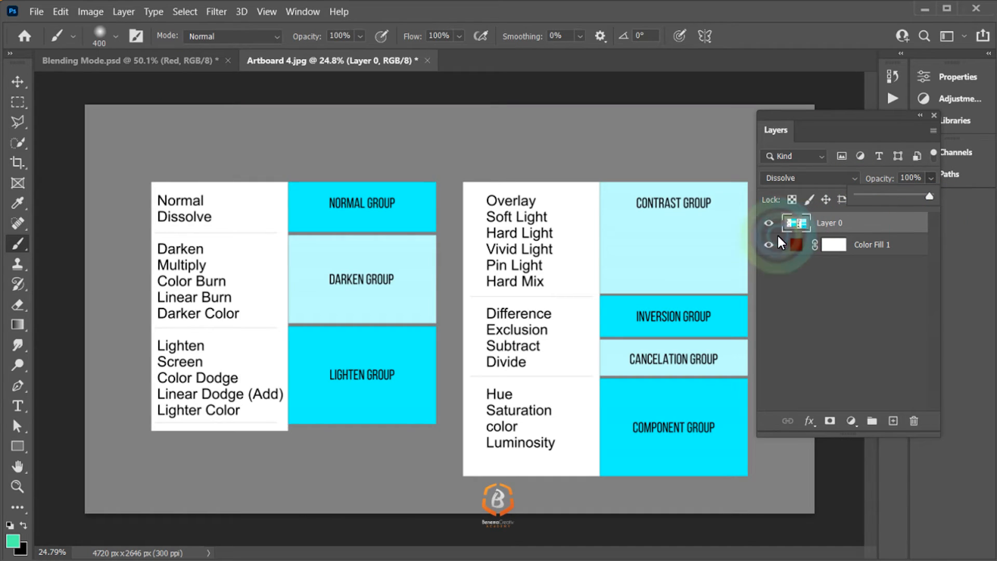
# Step: Hide and reshow Layer 0 to check the solid color beneath it
pyautogui.click(770, 223)
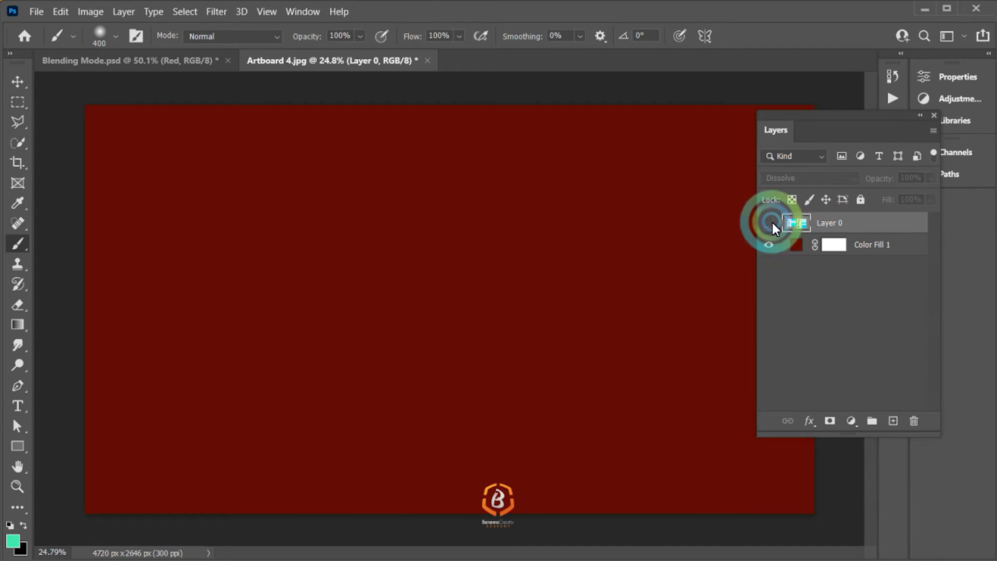
pyautogui.click(770, 222)
pyautogui.click(801, 196)
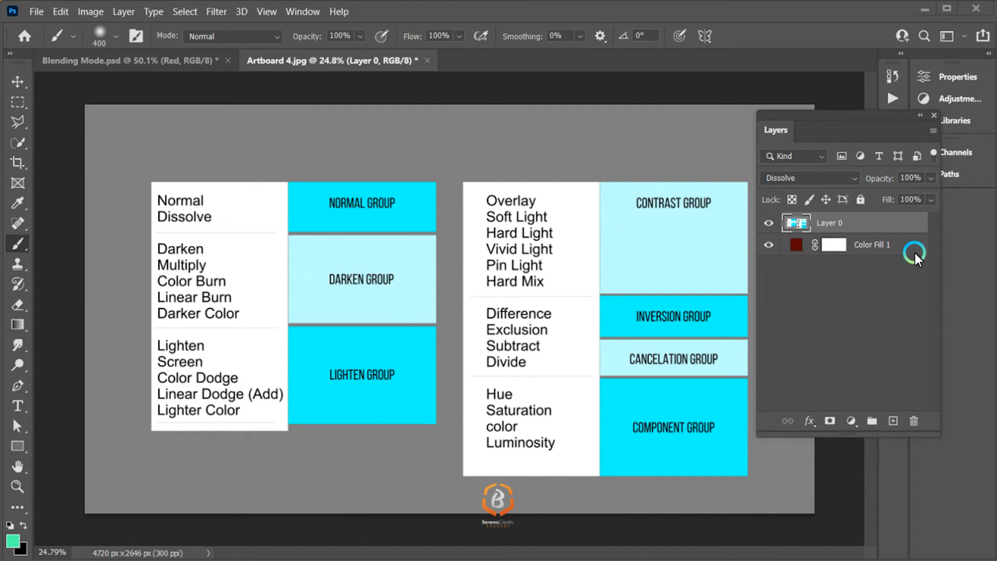
# Step: Set Layer 0's blend mode to Darken over the red color fill
pyautogui.click(857, 247)
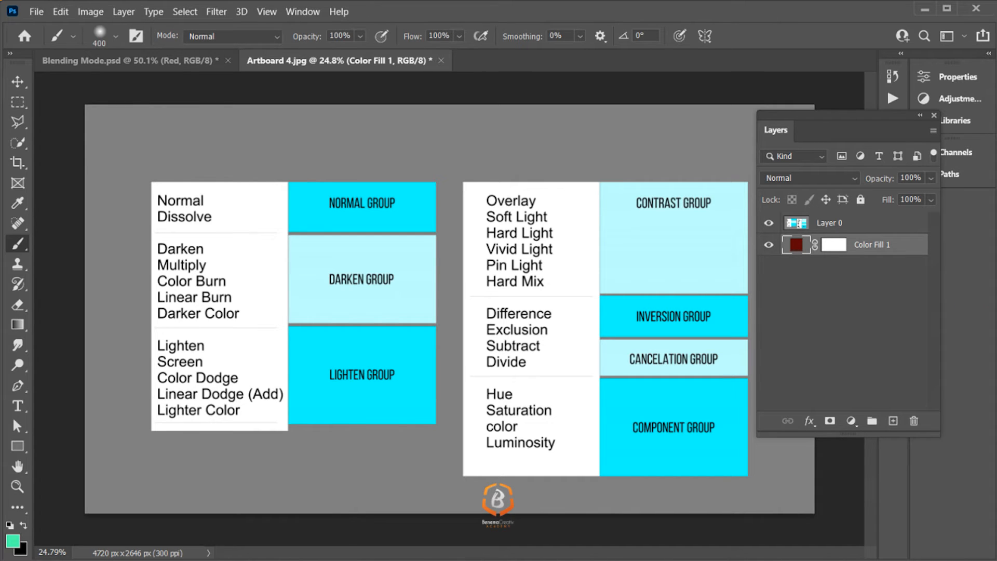
pyautogui.click(834, 222)
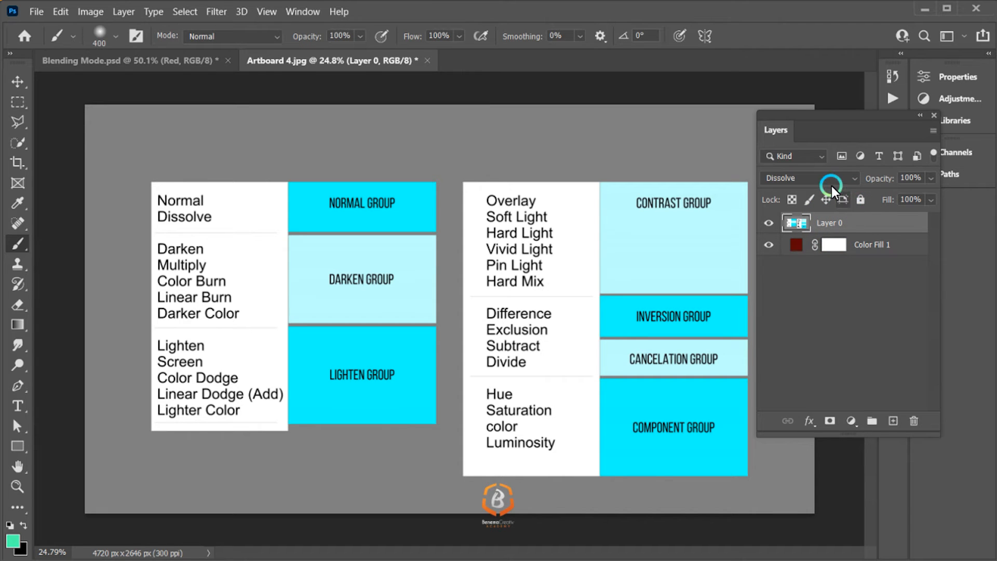
pyautogui.click(832, 186)
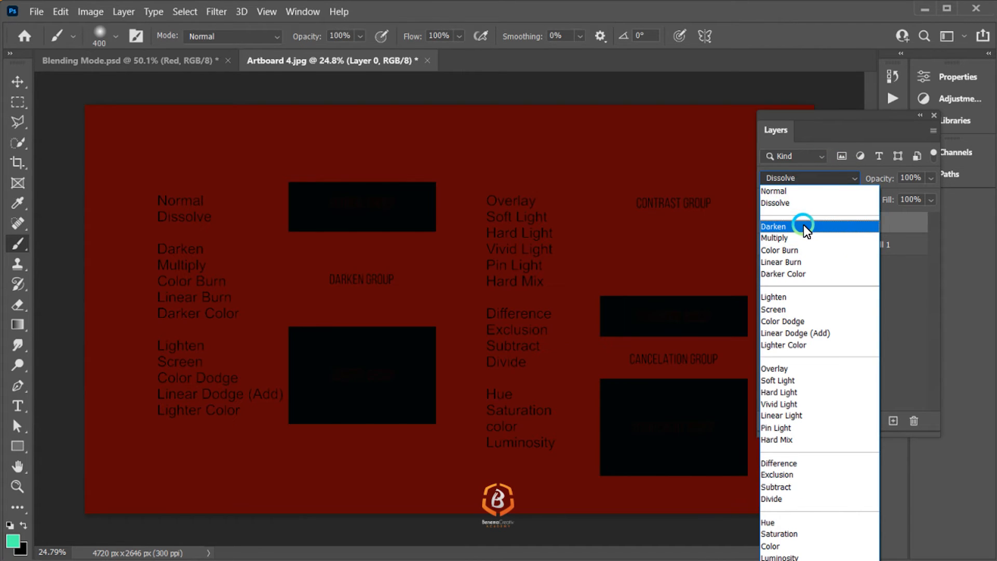
pyautogui.click(804, 224)
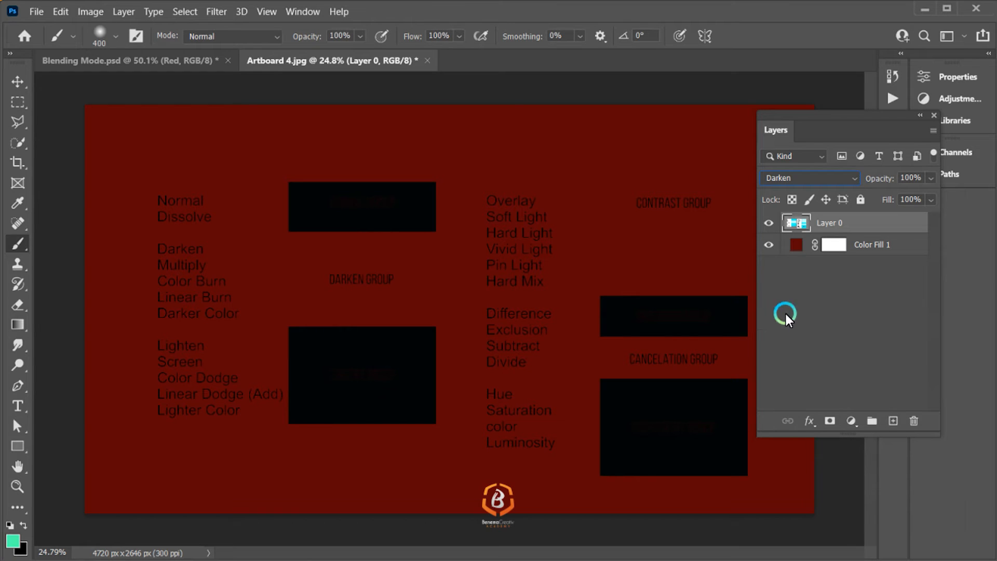
# Step: Try black for the Color Fill 1 layer and change its color to white (ffffff)
pyautogui.click(795, 251)
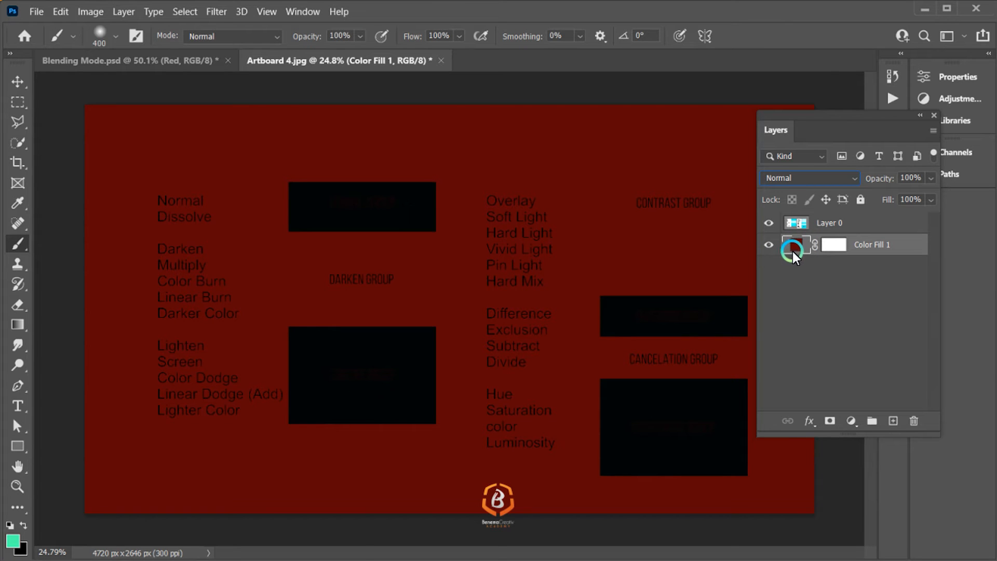
pyautogui.doubleClick(796, 249)
pyautogui.moveTo(741, 189); pyautogui.dragTo(666, 328)
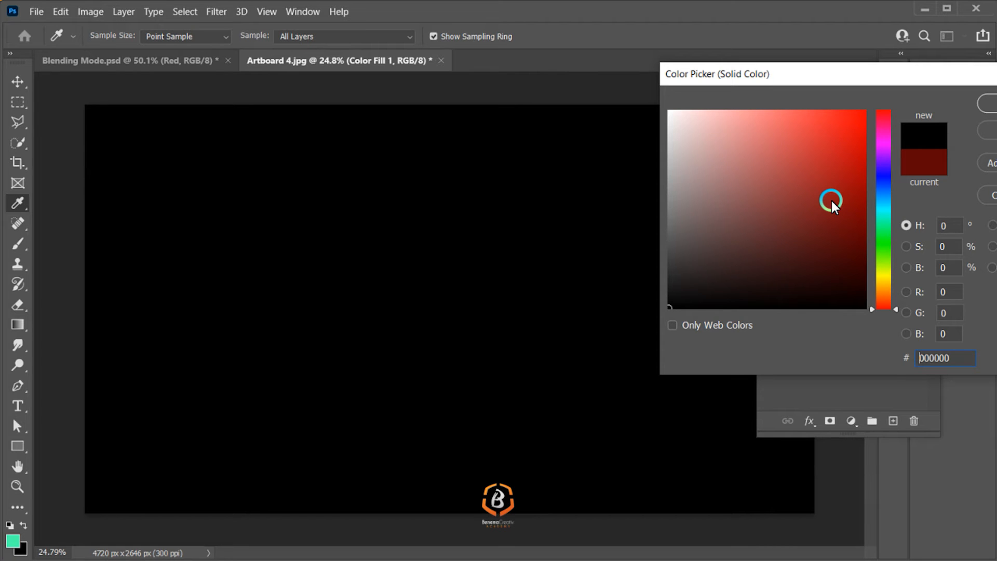
pyautogui.moveTo(690, 241); pyautogui.dragTo(650, 106)
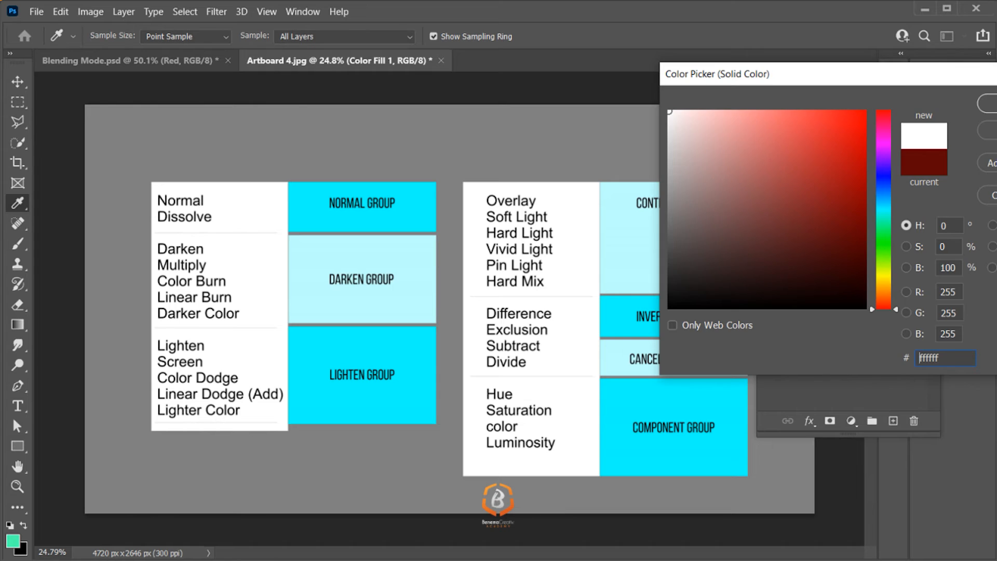
pyautogui.press('Return')
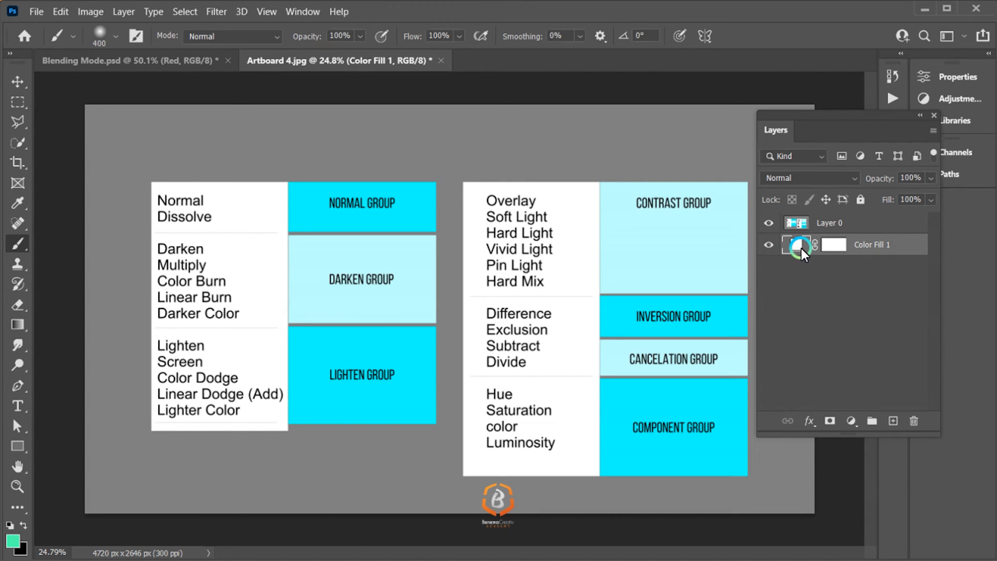
# Step: Try the Multiply blend mode on the Color Fill 1 layer and set it to Darken
pyautogui.click(821, 180)
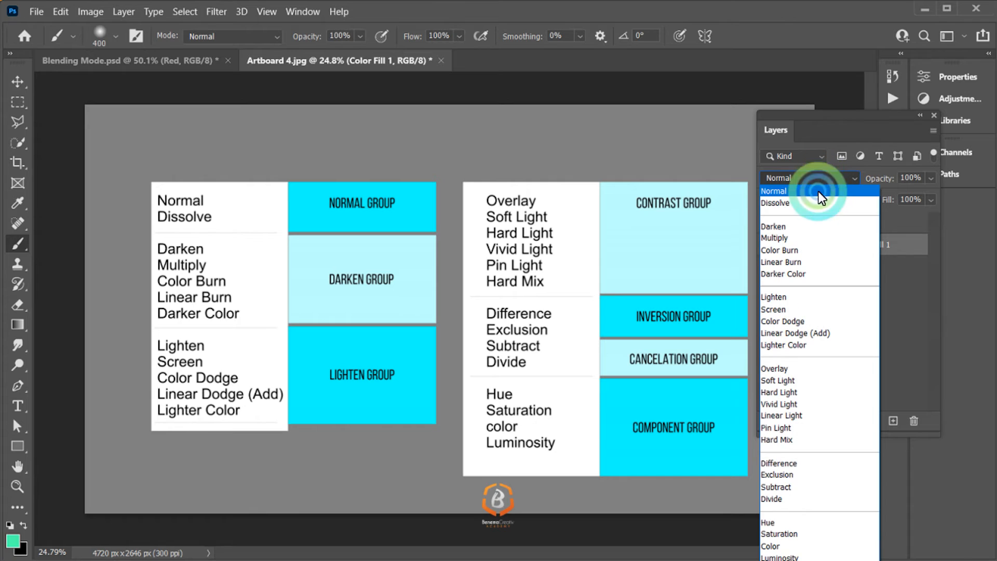
pyautogui.click(806, 242)
pyautogui.click(796, 224)
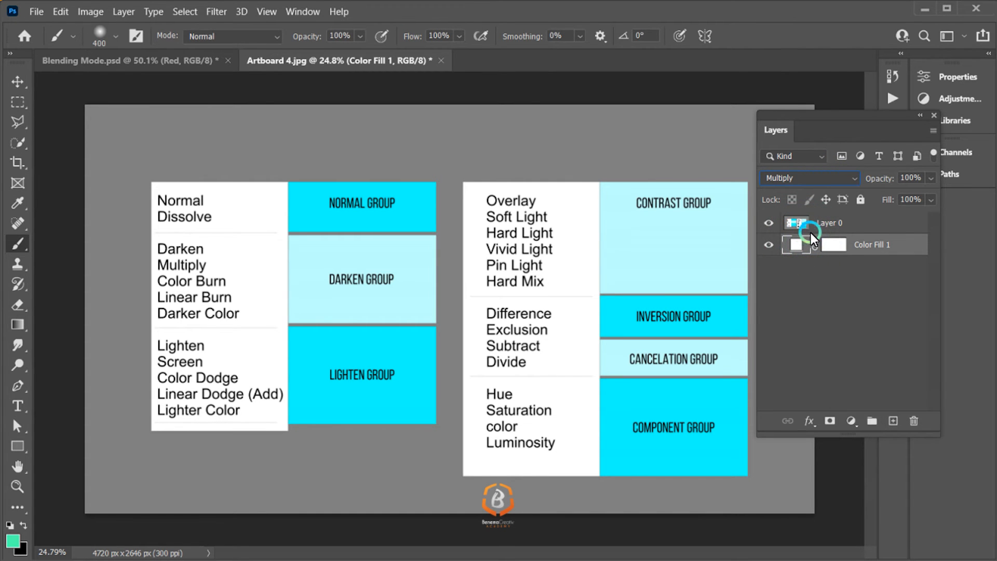
pyautogui.click(835, 178)
pyautogui.click(813, 224)
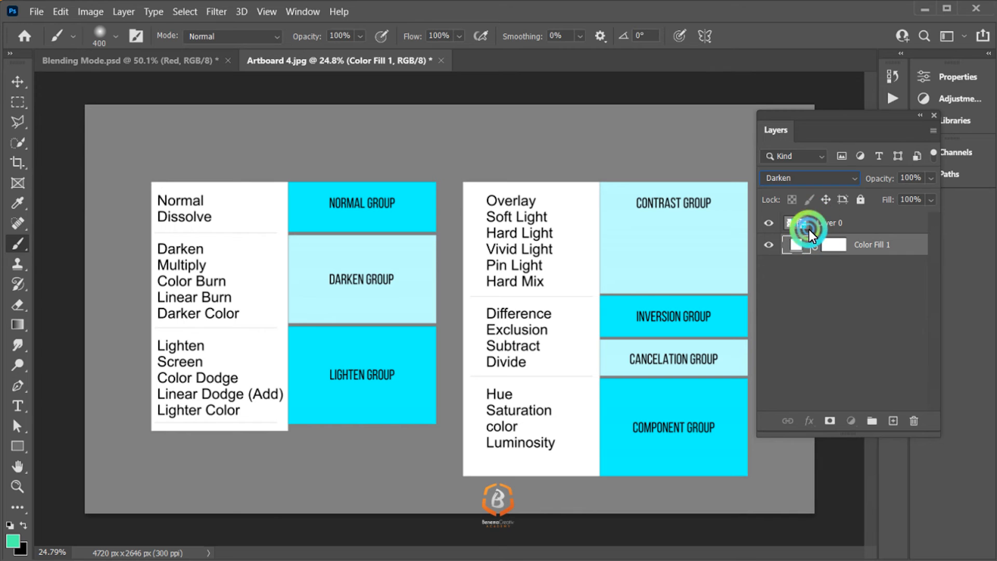
# Step: Try the Multiply and Darken blend modes on Layer 0 over the white color fill
pyautogui.click(809, 228)
pyautogui.click(809, 185)
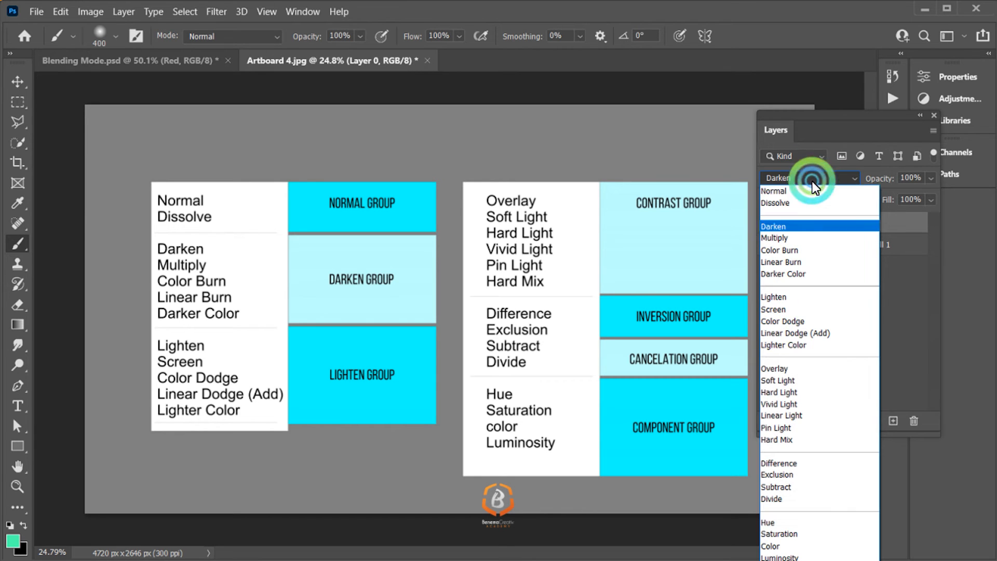
pyautogui.click(805, 237)
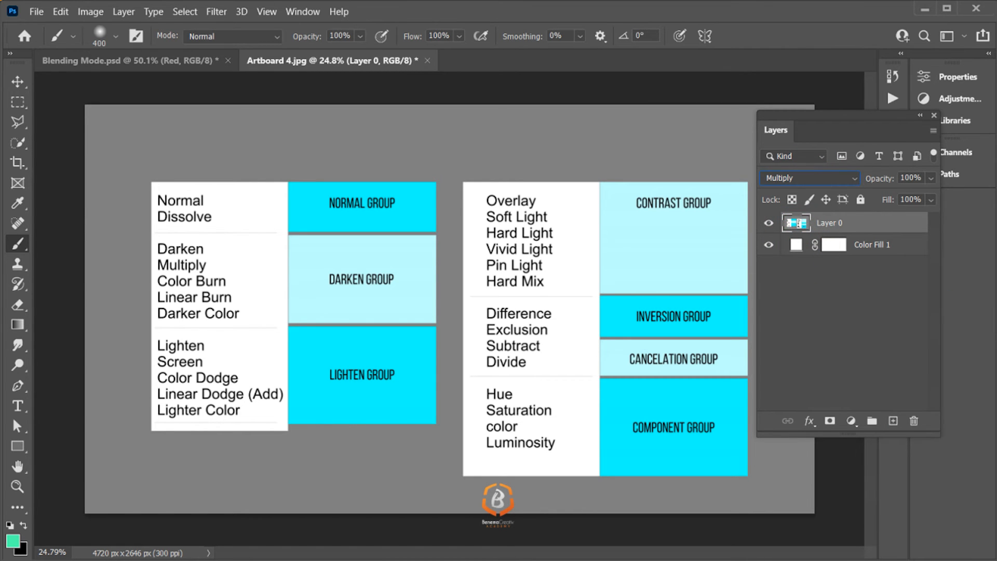
pyautogui.click(834, 184)
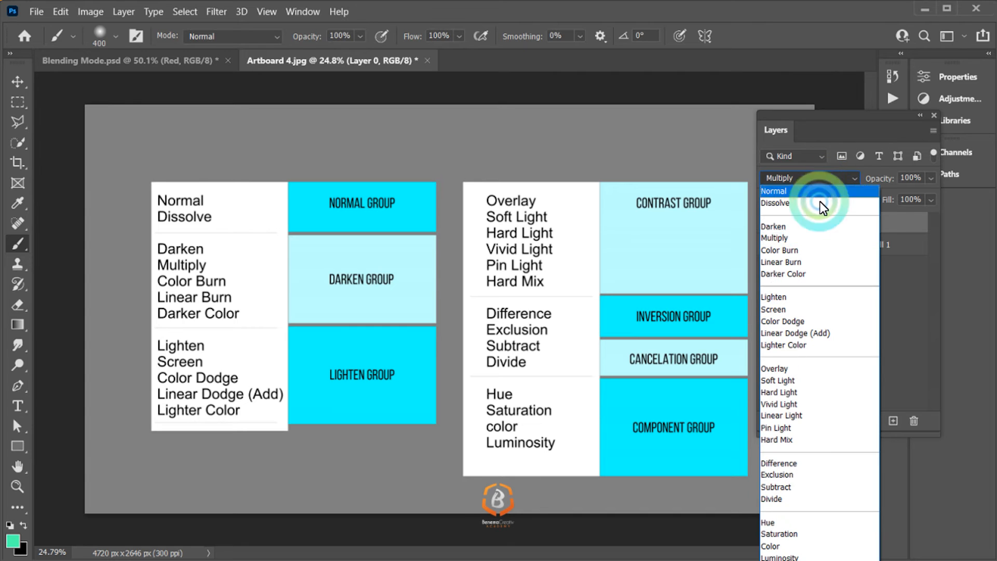
pyautogui.click(809, 229)
# Step: Set Layer 0's blend mode to Lighten over the white color fill
pyautogui.click(796, 176)
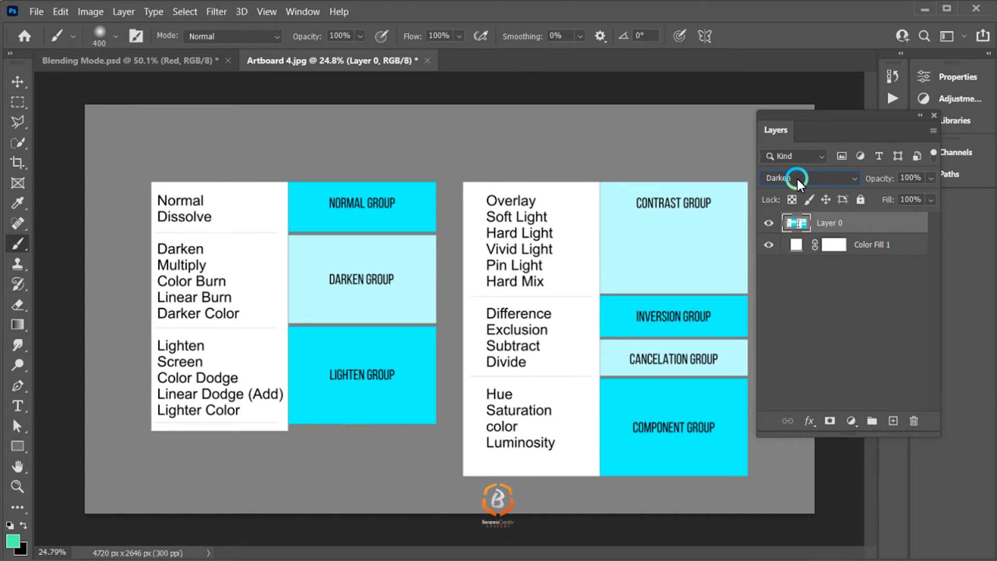
pyautogui.click(793, 290)
pyautogui.click(826, 177)
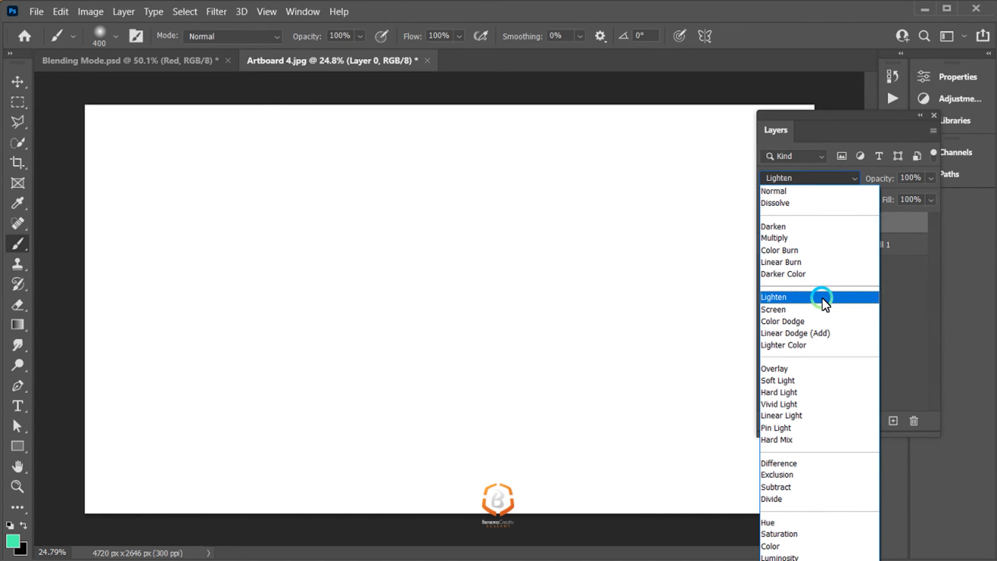
pyautogui.click(822, 298)
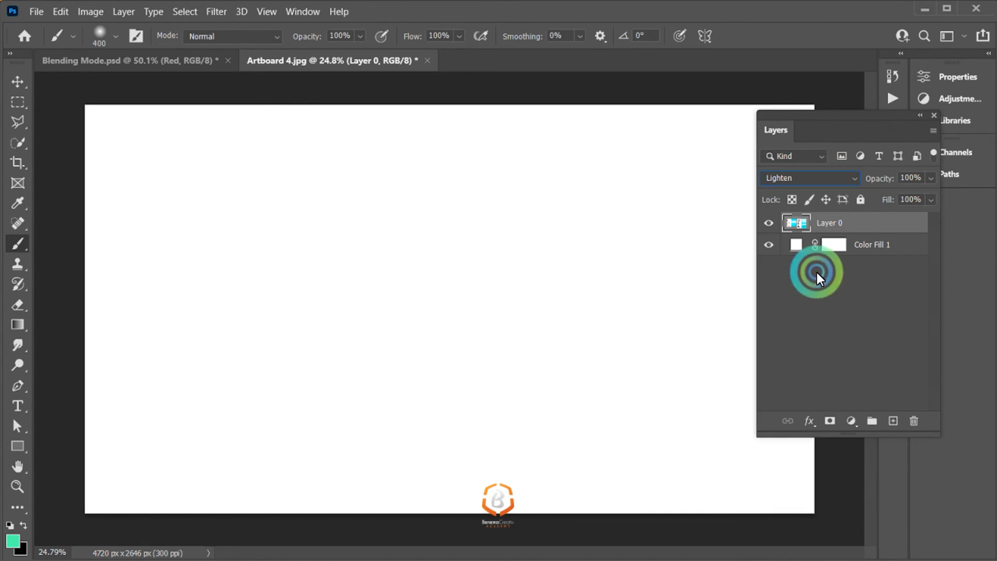
# Step: Change the Color Fill 1 layer's color to very dark red (390606) and reselect Layer 0
pyautogui.doubleClick(800, 243)
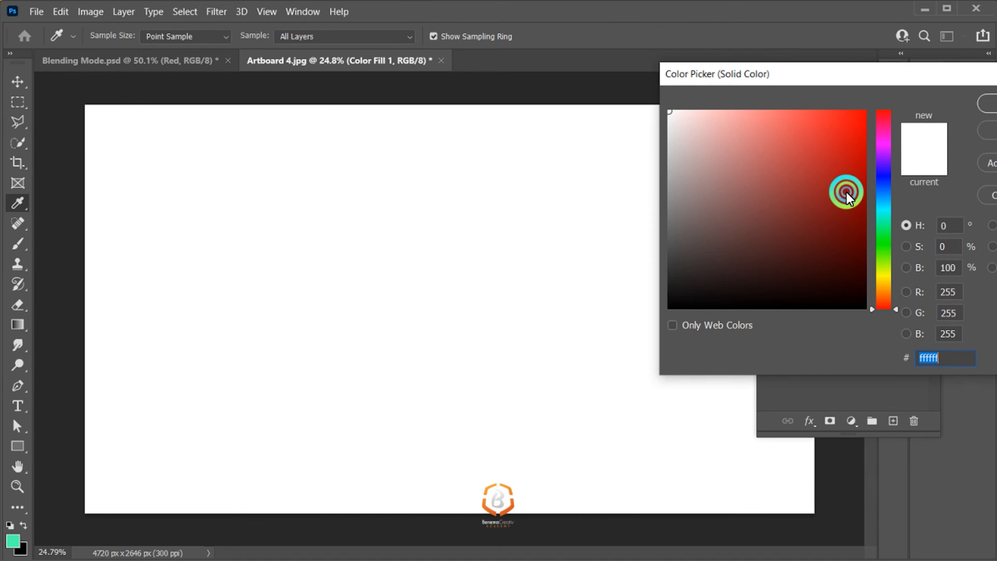
pyautogui.moveTo(847, 193); pyautogui.dragTo(859, 266)
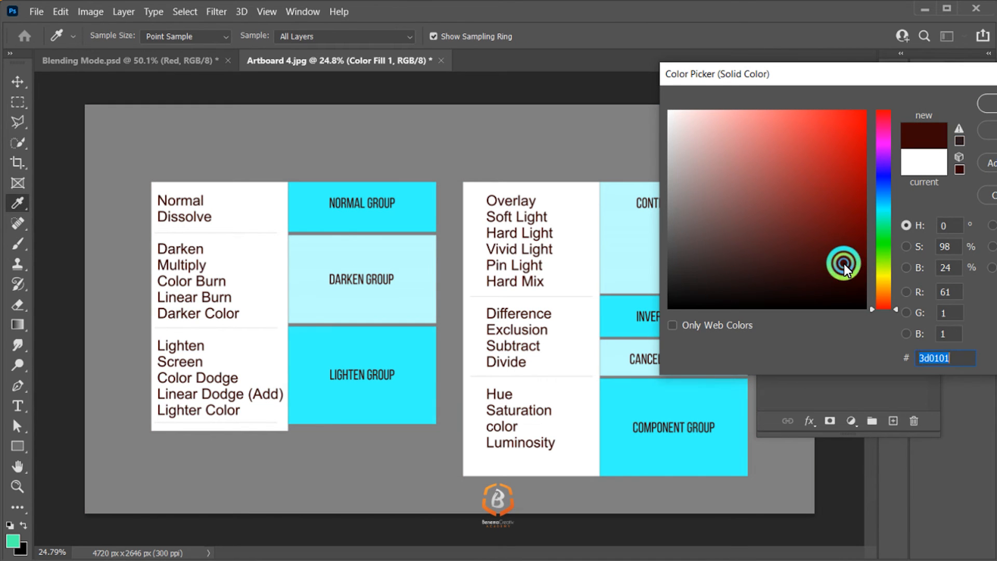
pyautogui.click(976, 116)
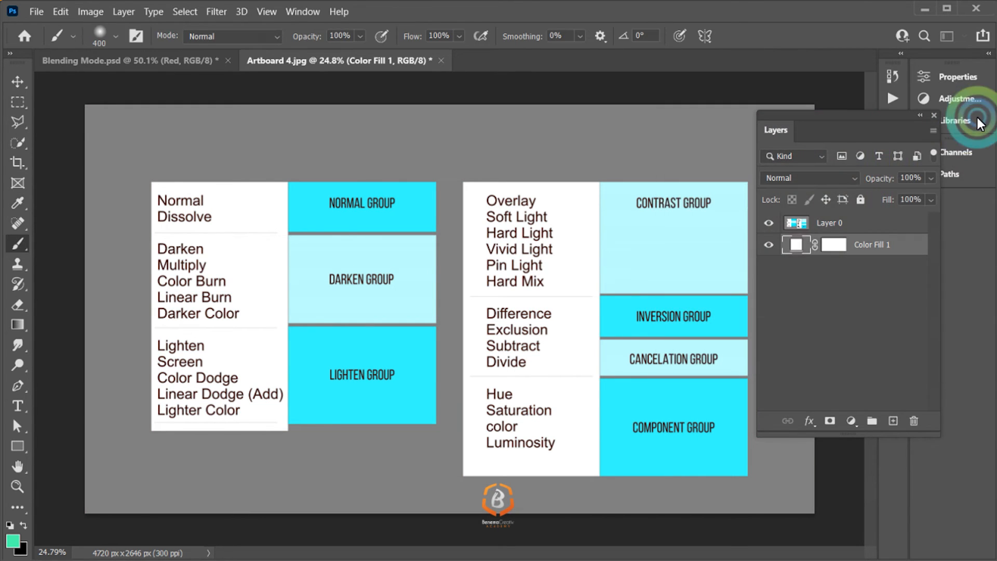
pyautogui.click(807, 228)
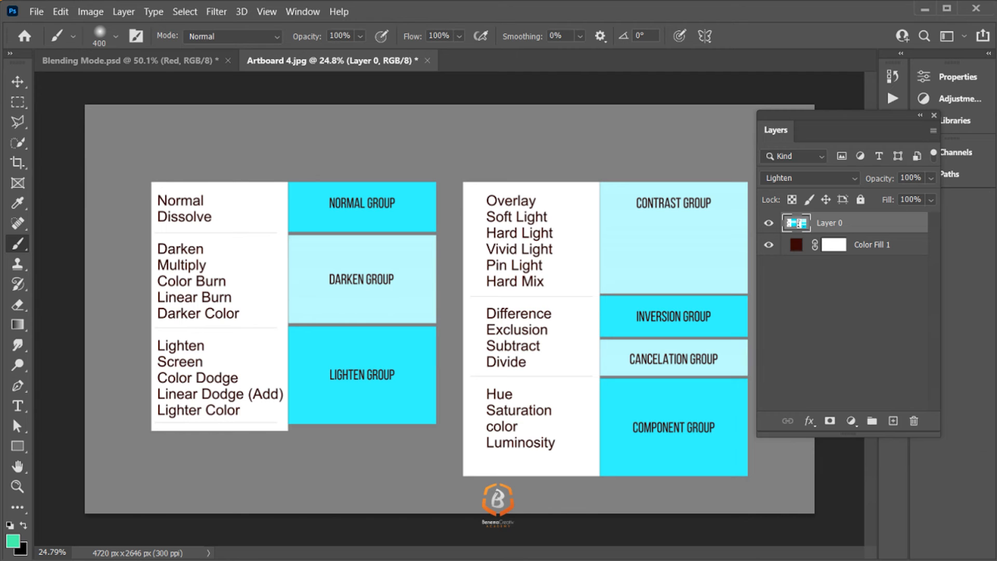
pyautogui.click(803, 225)
# Step: Change the Color Fill 1 layer to a brighter medium-dark red and reselect Layer 0
pyautogui.doubleClick(798, 246)
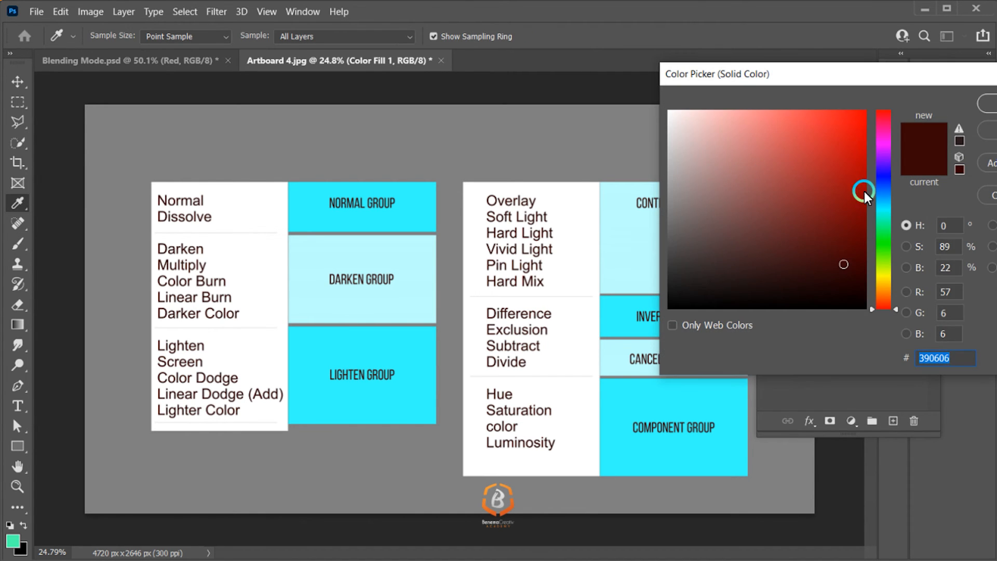
pyautogui.moveTo(864, 190); pyautogui.dragTo(851, 205)
pyautogui.click(990, 103)
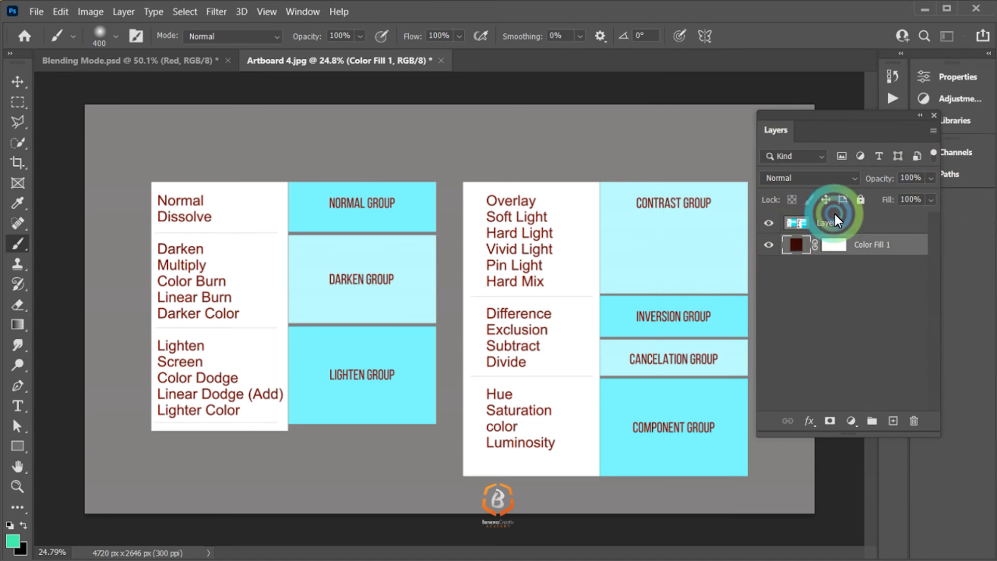
pyautogui.click(792, 223)
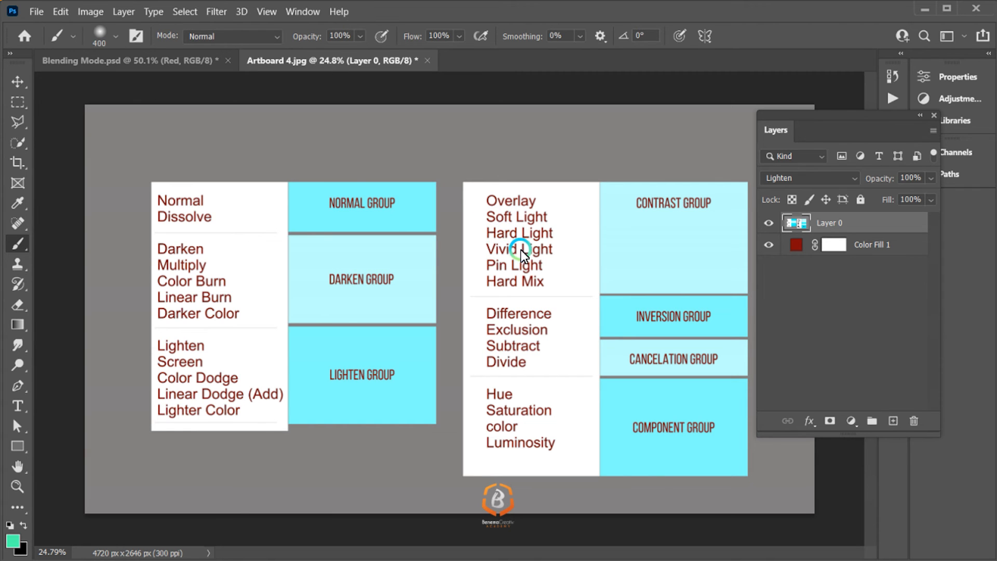
# Step: Change the Color Fill 1 layer's color to green (208309) and reselect Layer 0
pyautogui.doubleClick(799, 245)
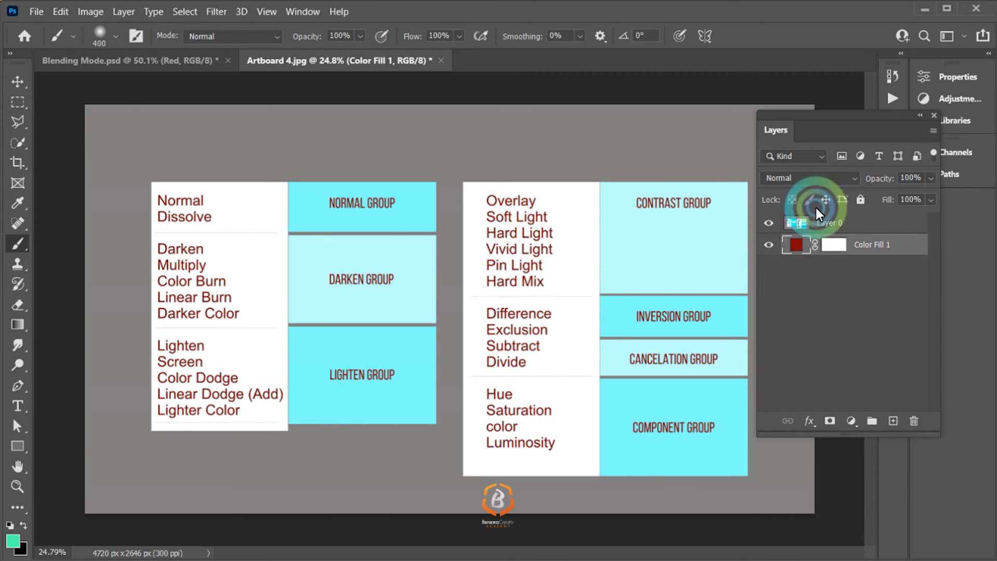
pyautogui.moveTo(874, 209); pyautogui.dragTo(886, 249)
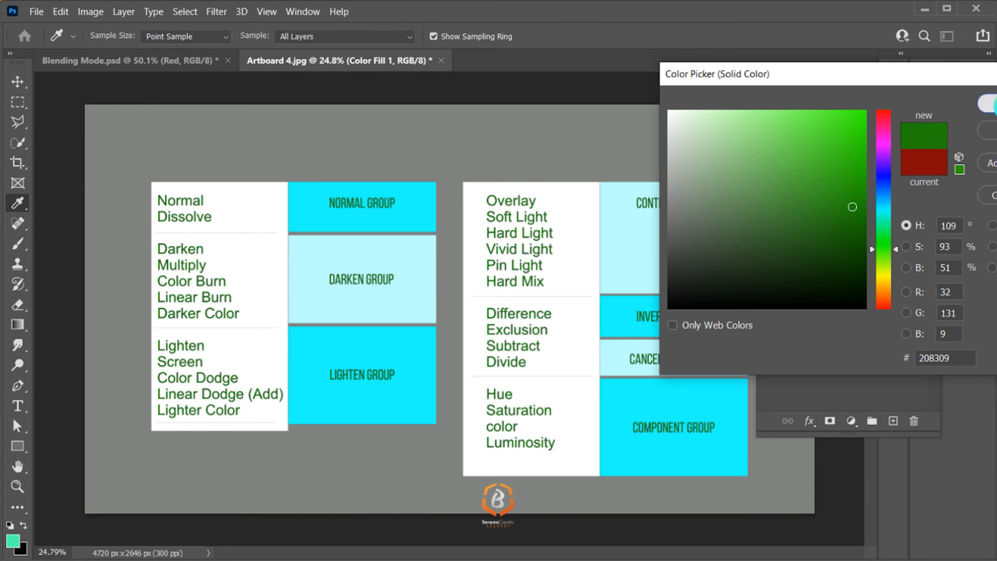
pyautogui.click(991, 104)
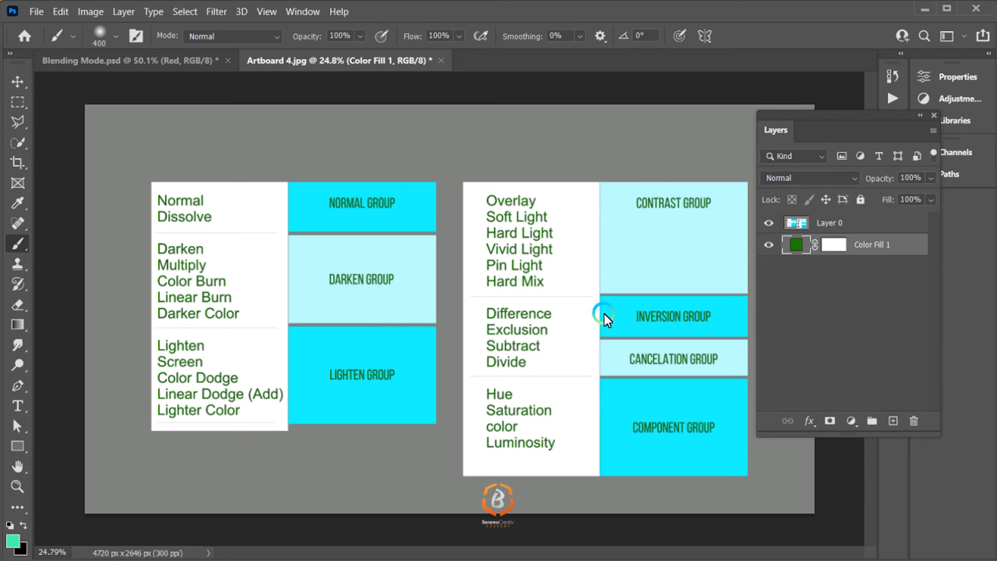
pyautogui.click(806, 177)
pyautogui.click(885, 223)
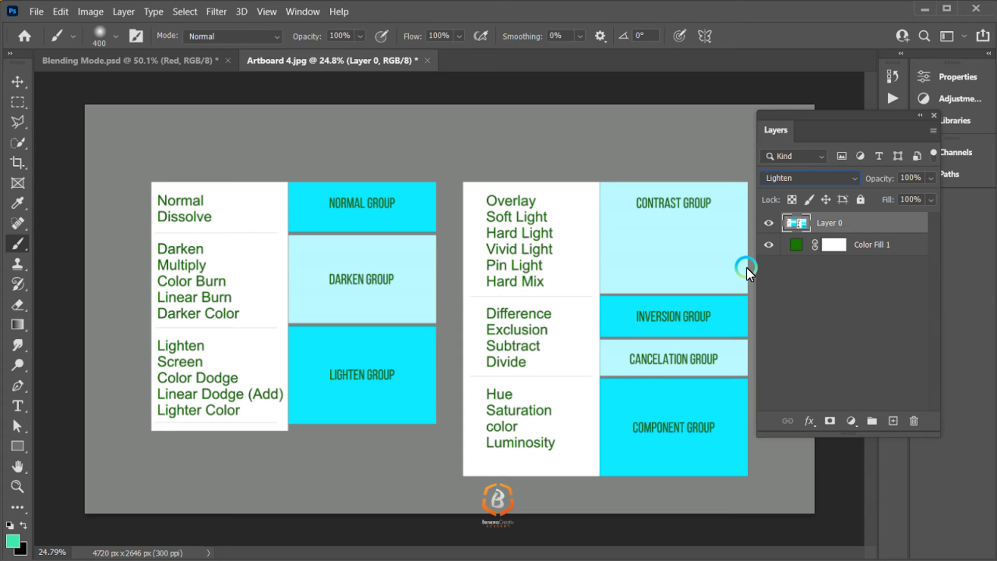
# Step: Hide Layer 0 and open the Smoke folder inside Graphic2020 in File Explorer
pyautogui.click(769, 224)
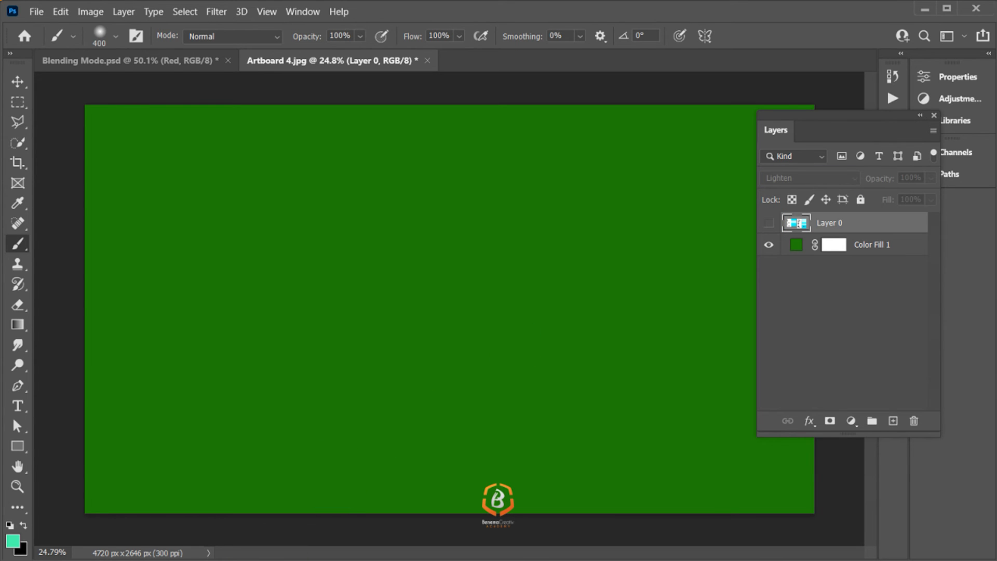
pyautogui.click(55, 545)
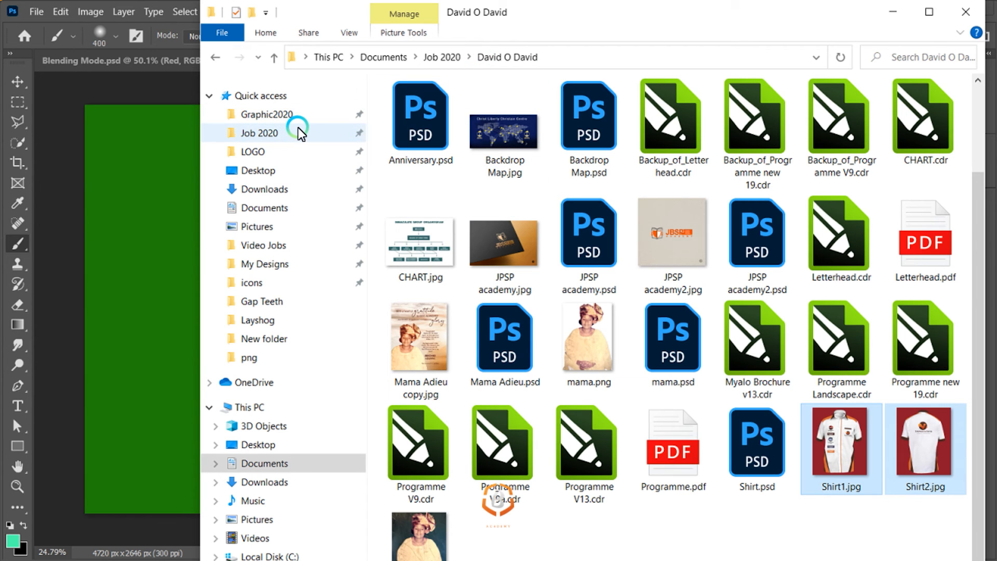
pyautogui.click(288, 115)
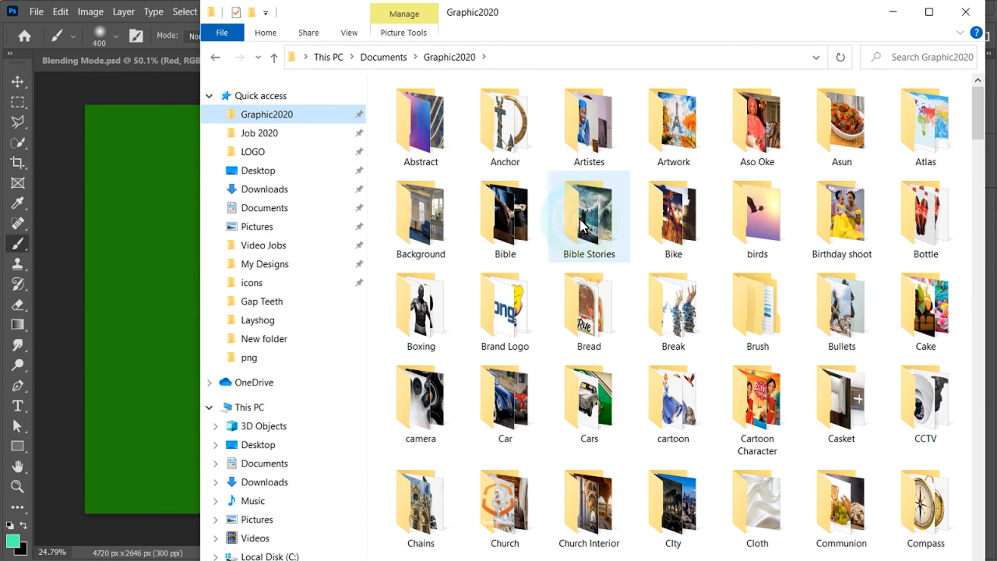
pyautogui.click(602, 212)
pyautogui.write('sm')
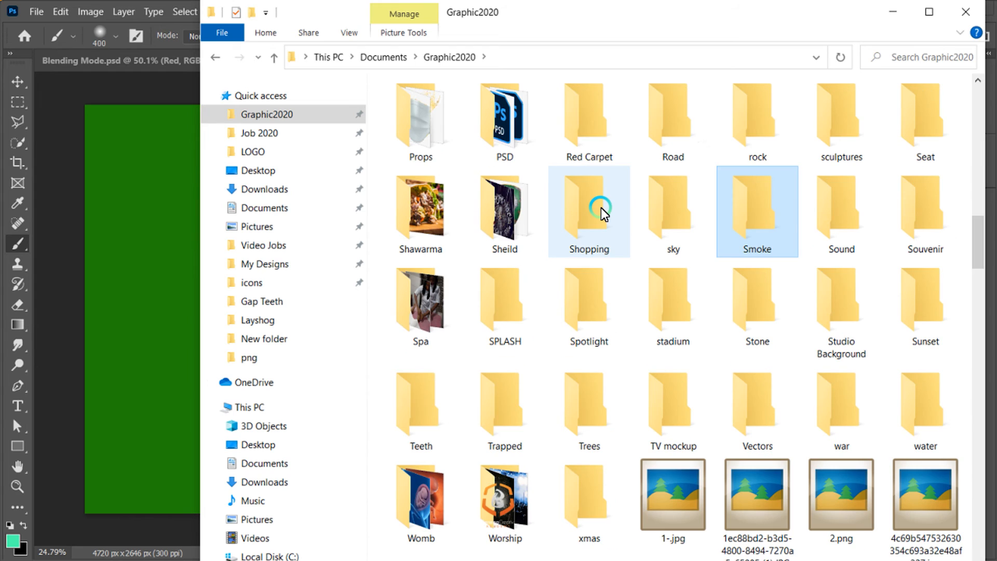
pyautogui.press('Return')
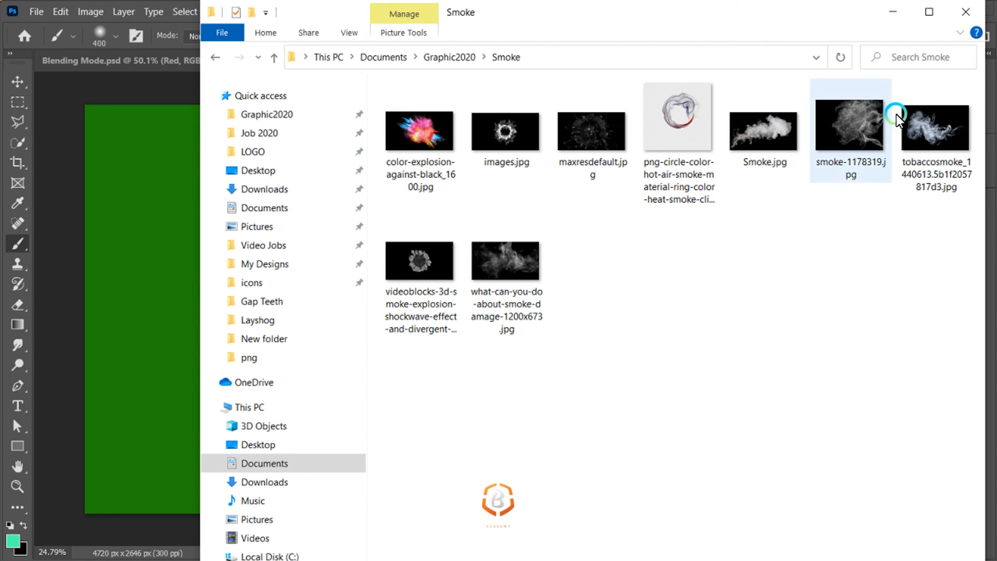
# Step: Place the tobaccosmoke image into the Photoshop document and enlarge it to nearly the full canvas height
pyautogui.moveTo(928, 133); pyautogui.dragTo(156, 244)
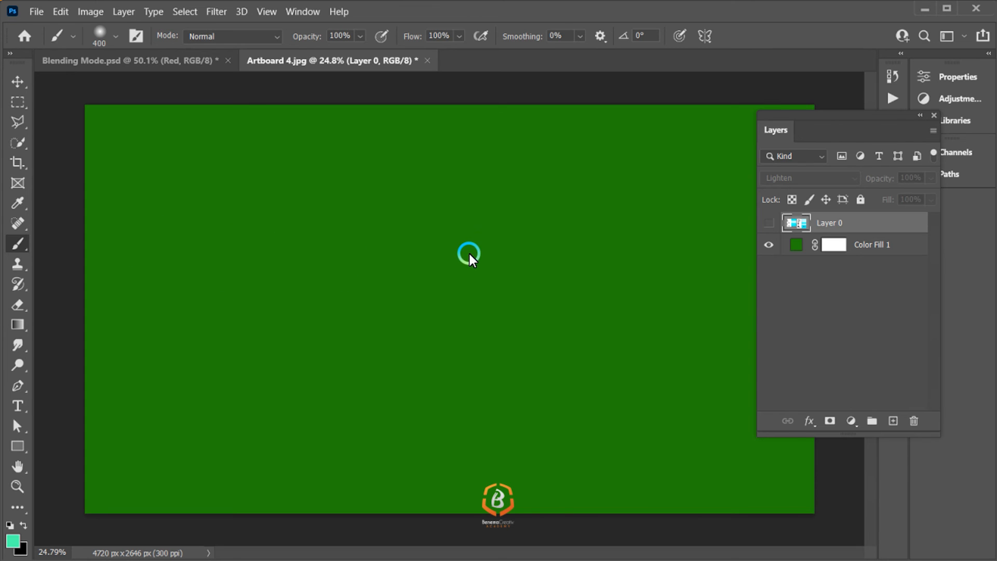
pyautogui.moveTo(520, 259); pyautogui.dragTo(742, 95)
pyautogui.press('Return')
pyautogui.press('b')
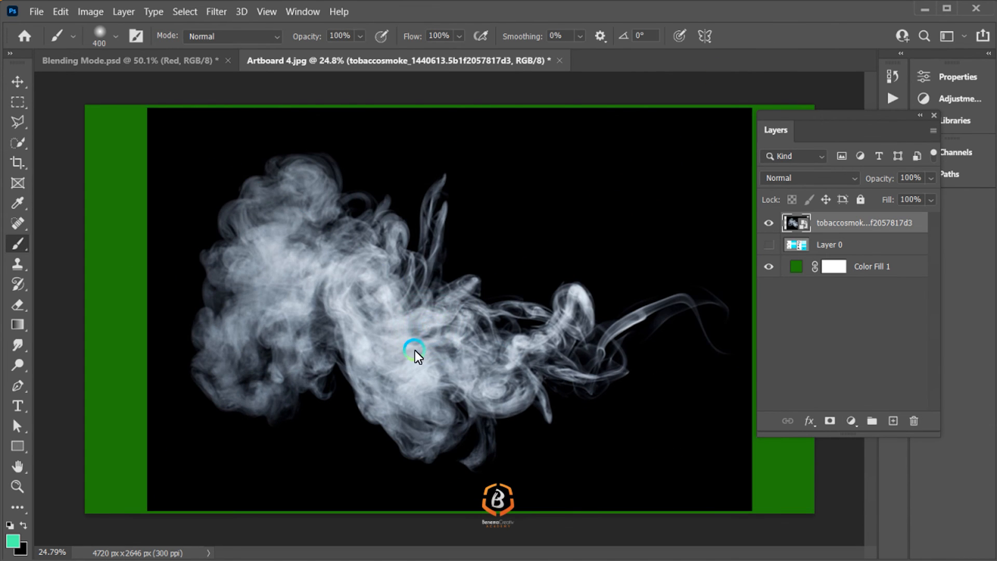
# Step: Try the Darken and Lighten blend modes on the smoke layer and set it to Screen
pyautogui.click(839, 186)
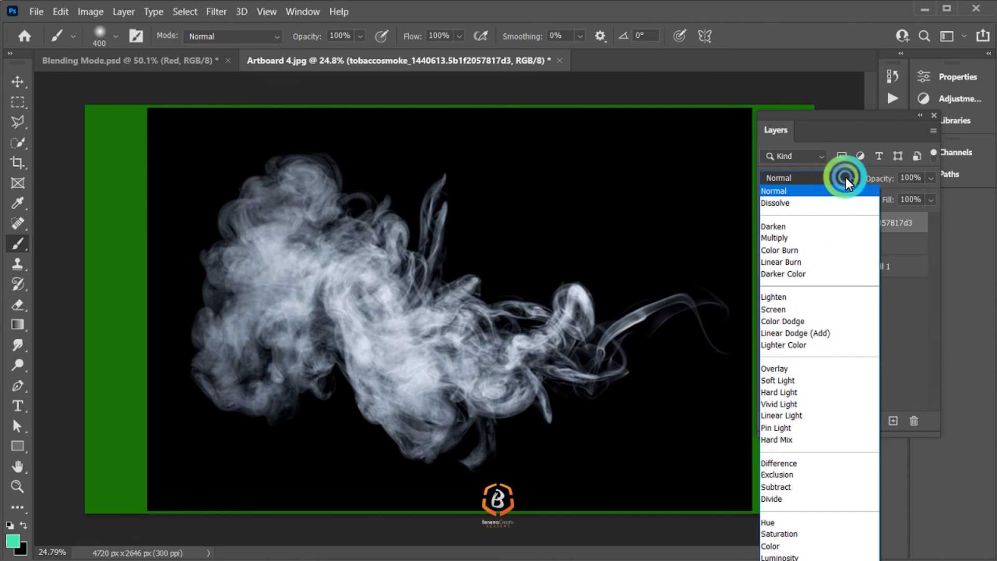
pyautogui.click(826, 226)
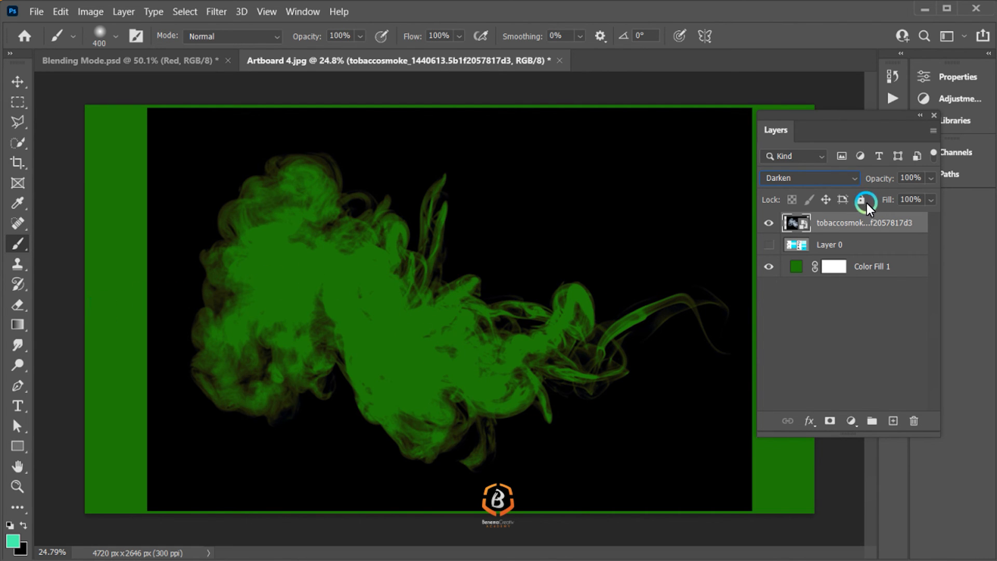
pyautogui.click(851, 177)
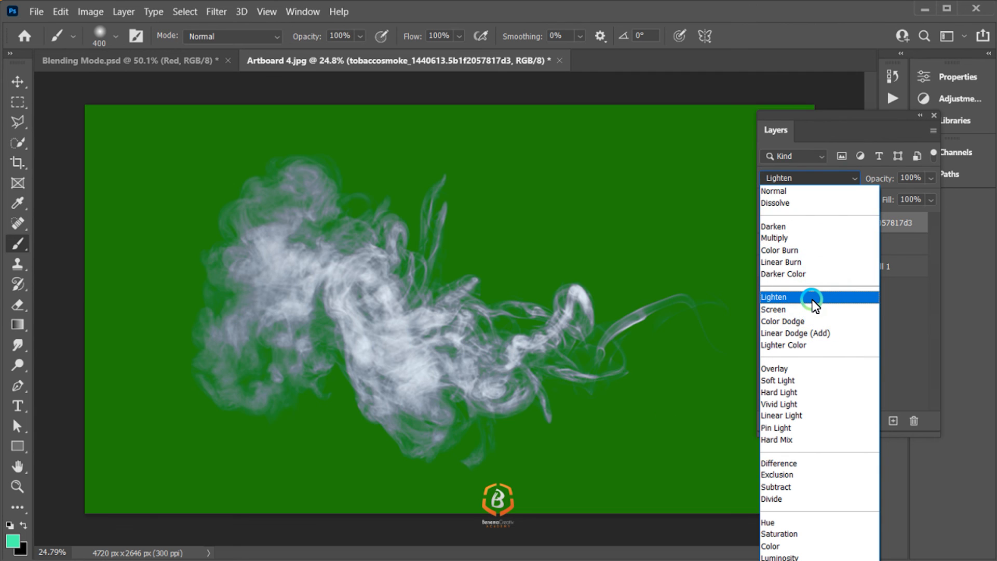
pyautogui.click(811, 309)
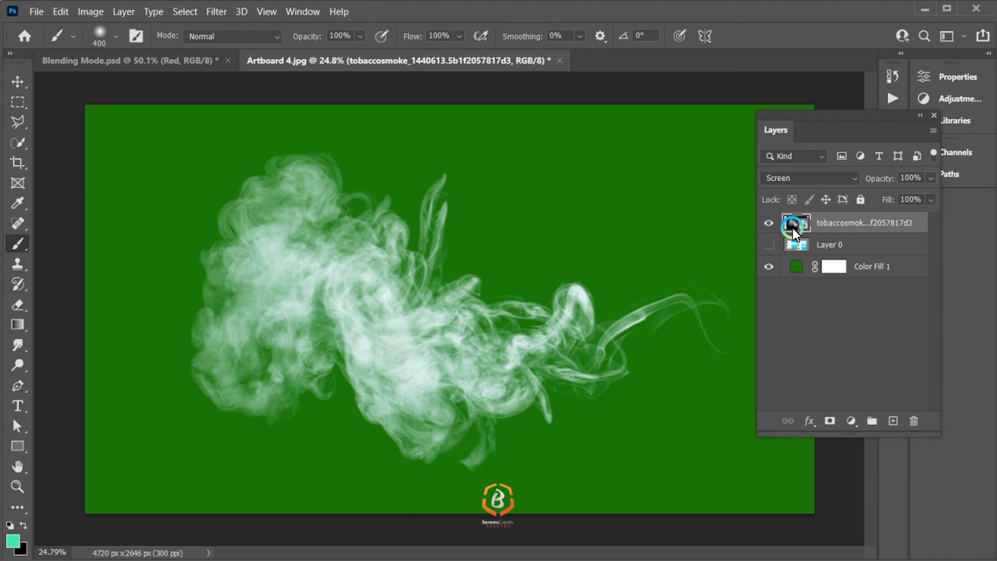
# Step: Set the smoke layer's blend mode to Overlay over the green color fill
pyautogui.click(795, 178)
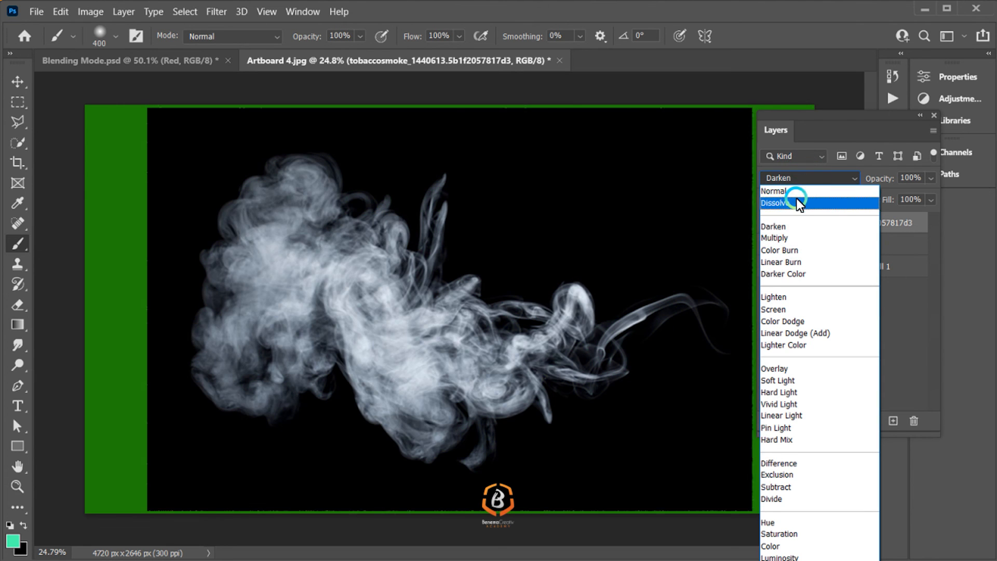
pyautogui.click(797, 192)
pyautogui.click(810, 177)
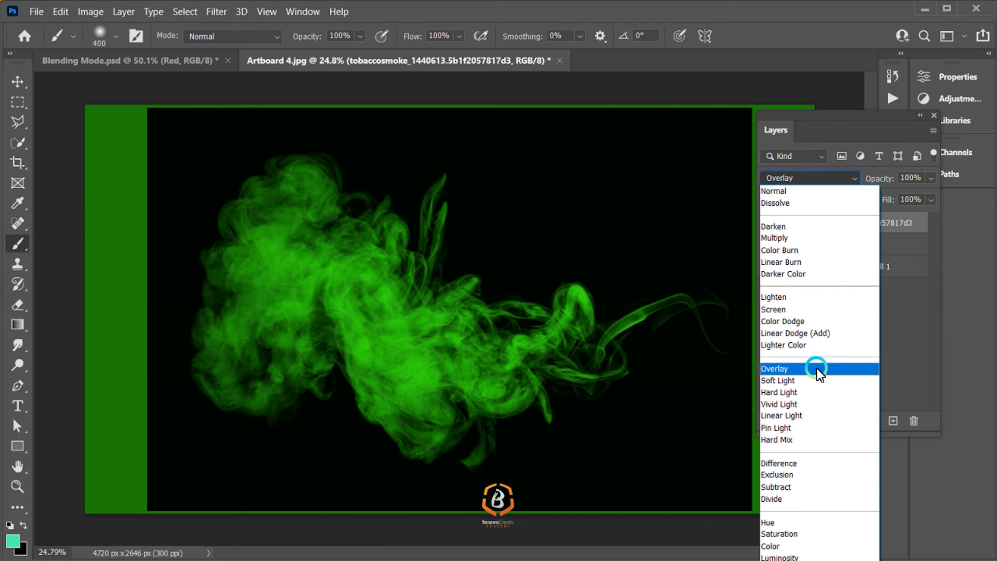
pyautogui.click(814, 367)
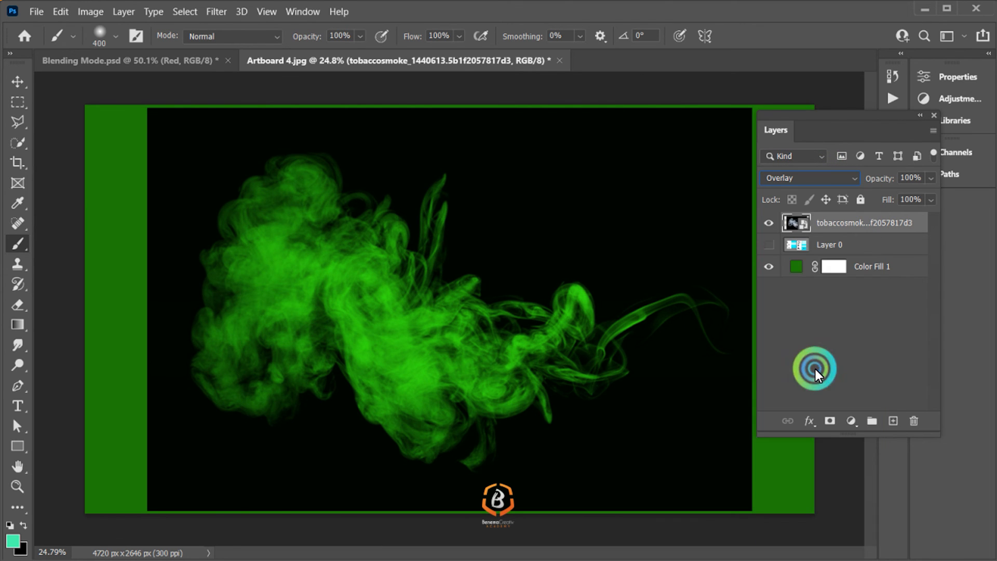
# Step: Hide the smoke layer, make Layer 0 visible again and select it
pyautogui.click(768, 224)
pyautogui.click(769, 243)
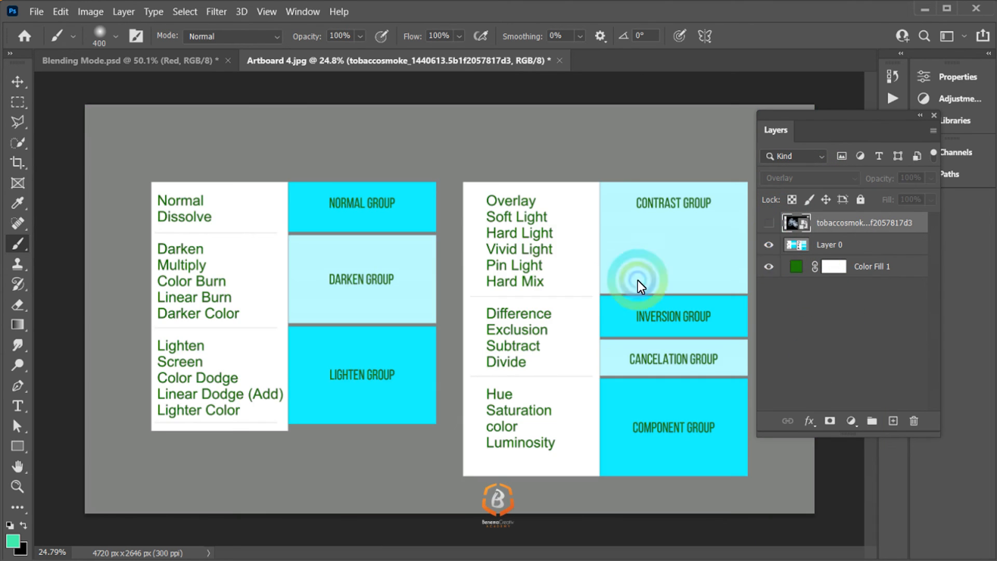
pyautogui.click(837, 249)
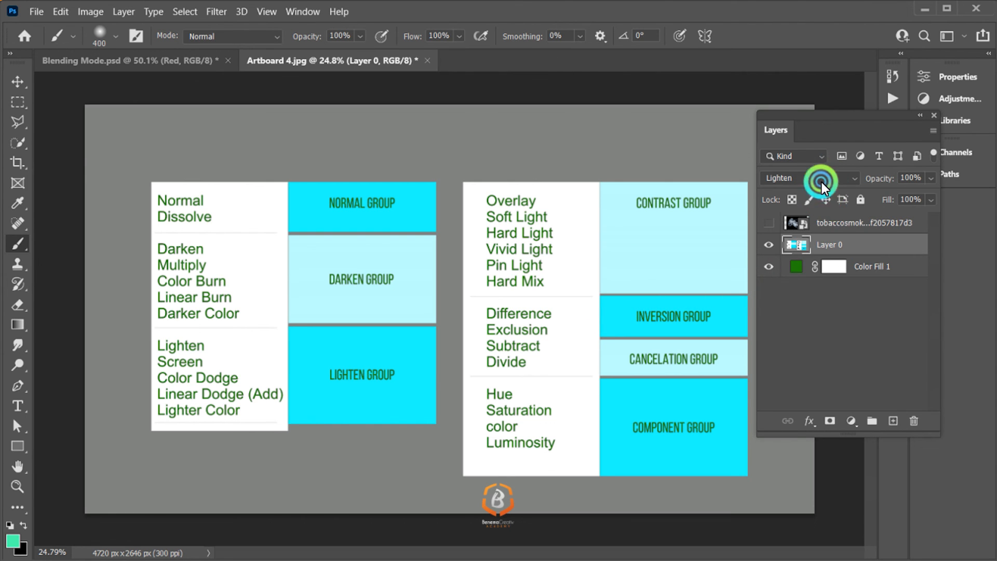
# Step: Reset Layer 0's blend mode to Normal and set it to Overlay over the green fill
pyautogui.click(821, 179)
pyautogui.click(819, 191)
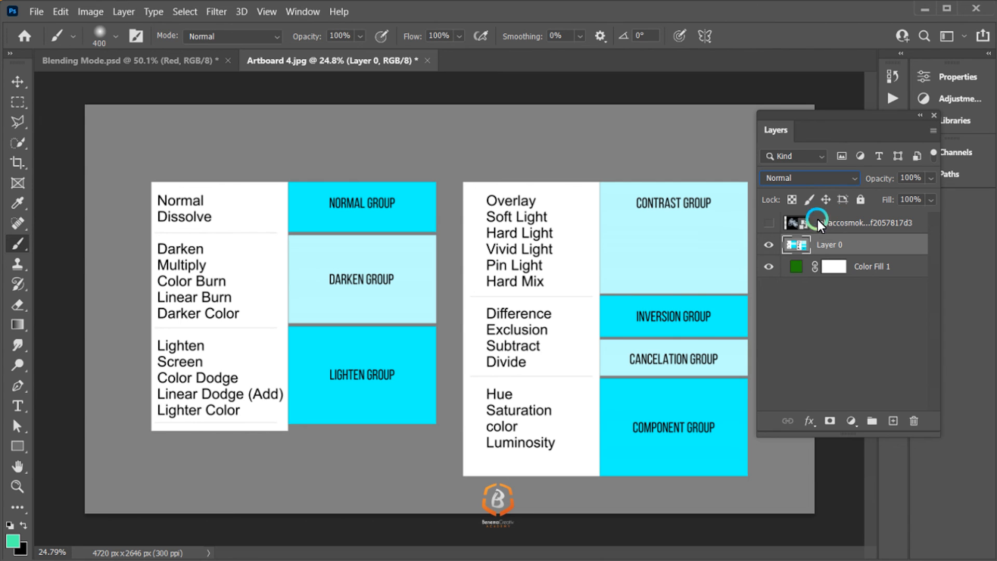
pyautogui.click(825, 184)
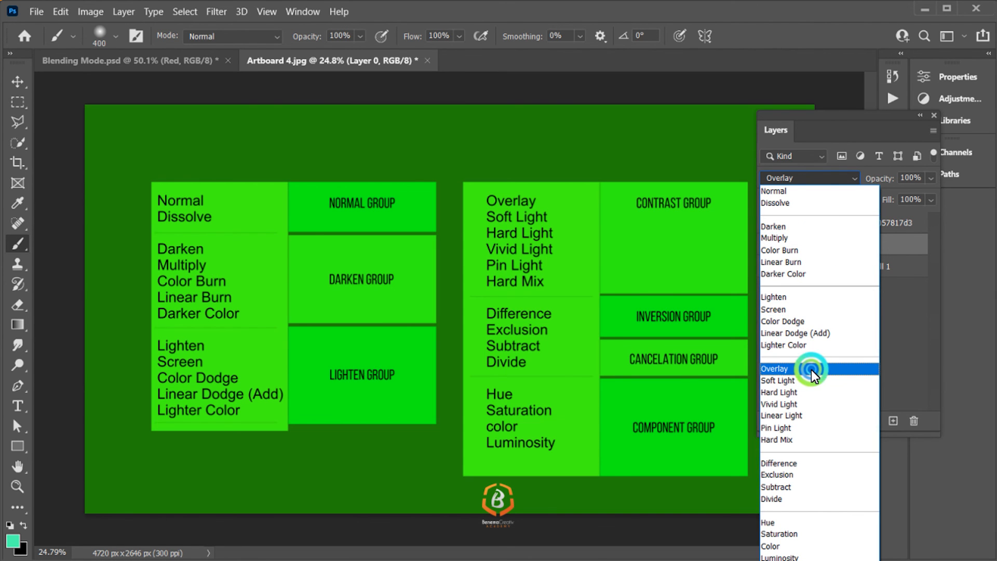
pyautogui.click(811, 369)
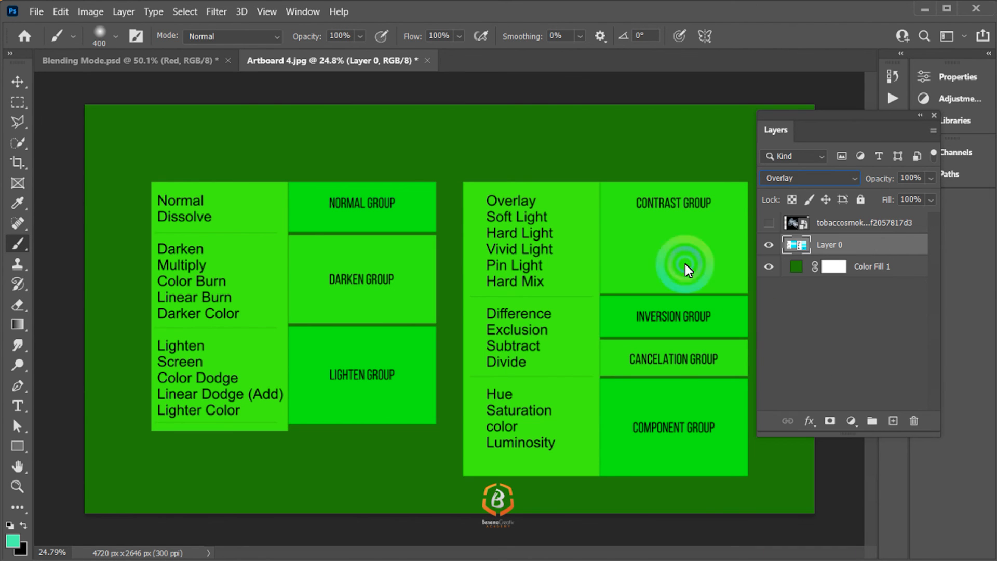
# Step: Hide and reshow Layer 0 to compare its Overlay blend with the plain green fill
pyautogui.click(771, 246)
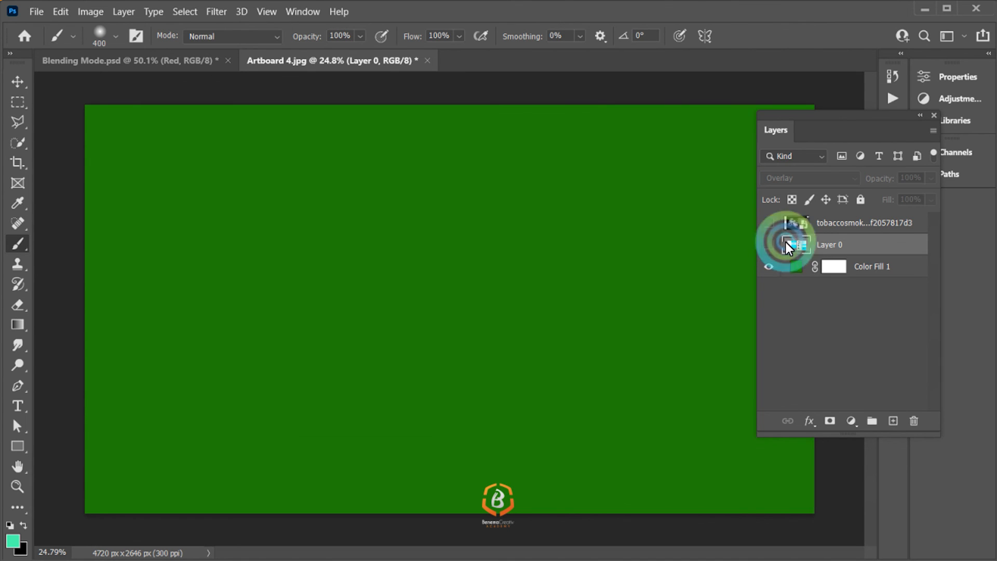
pyautogui.click(772, 247)
pyautogui.click(841, 225)
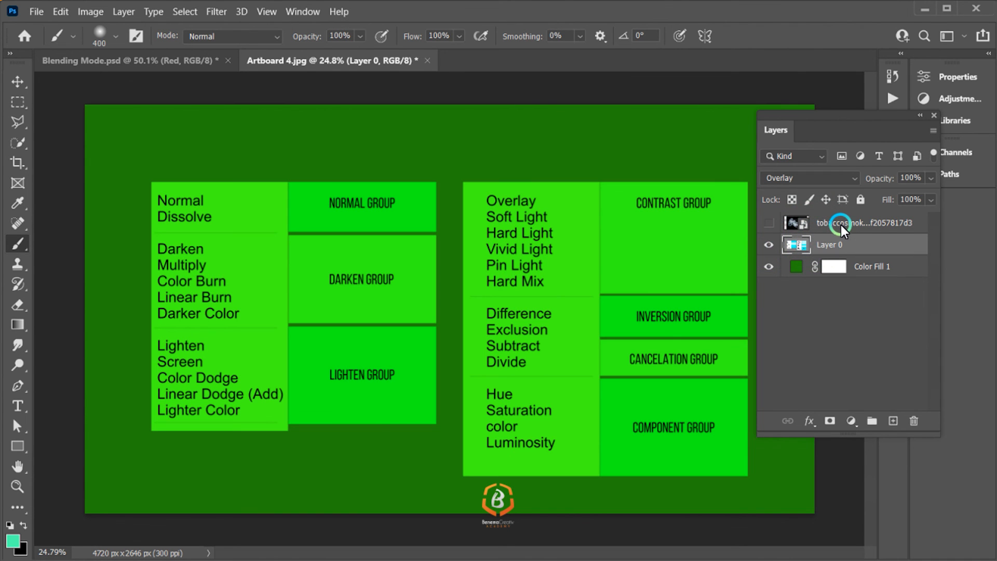